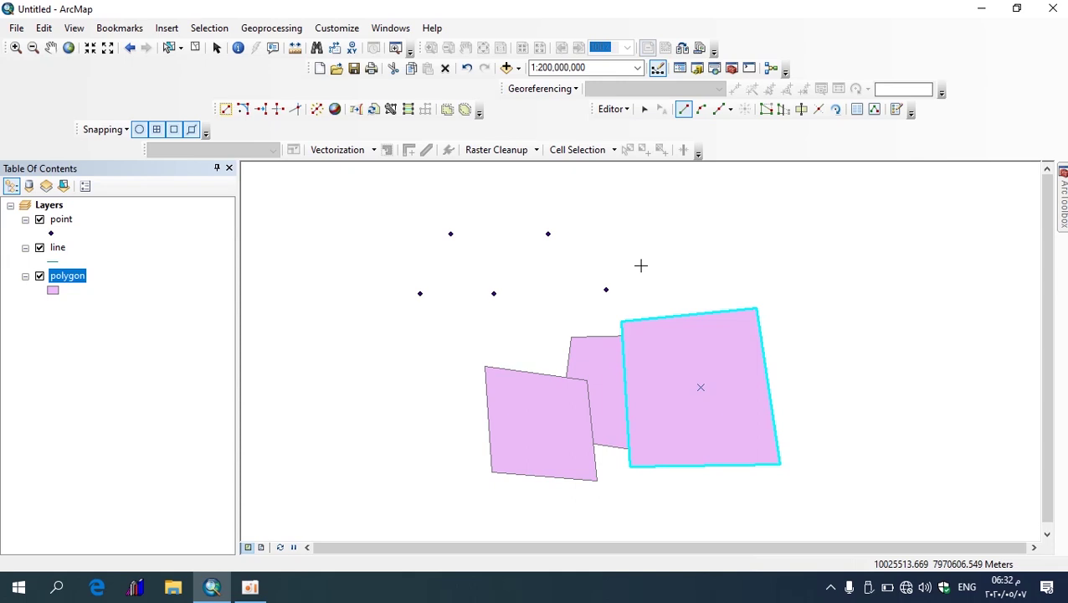
Step: Try to create a new topology in the data feature dataset of the personal geodatabase in folder r
click(698, 72)
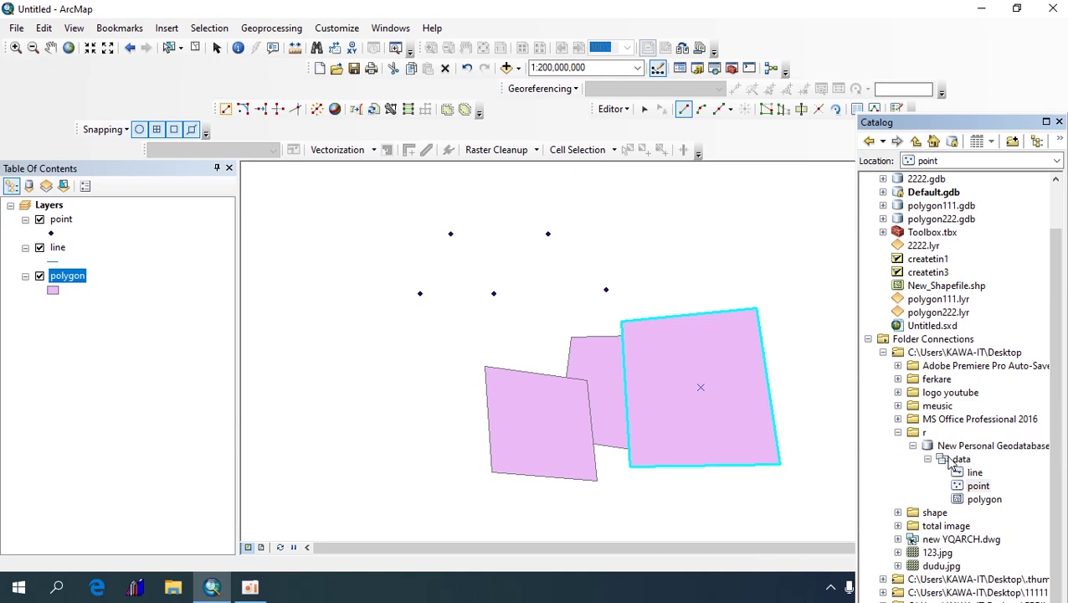
right_click(960, 460)
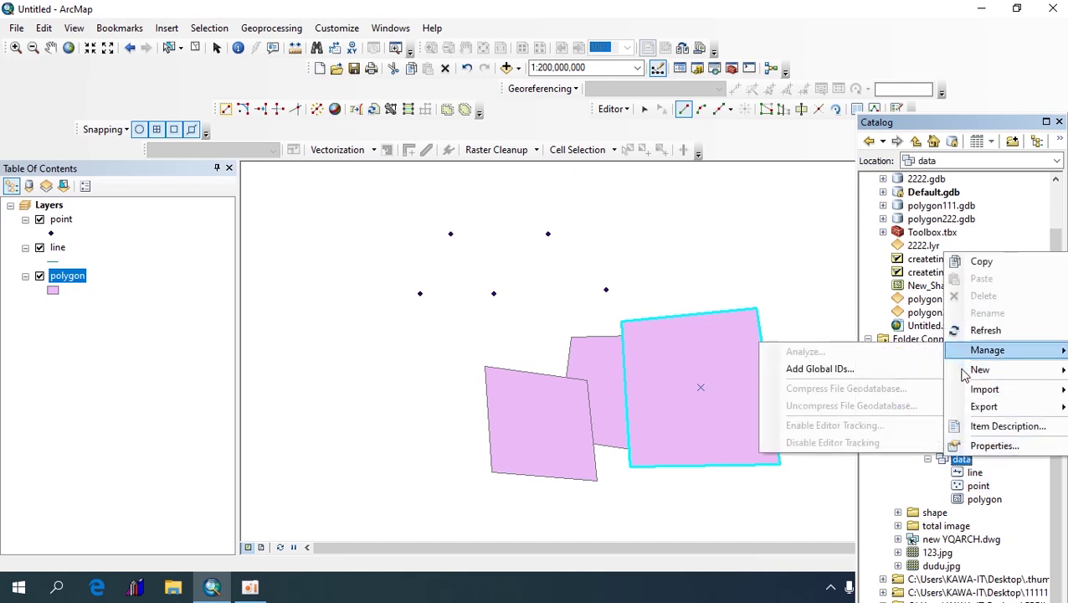
mouse_move(975, 370)
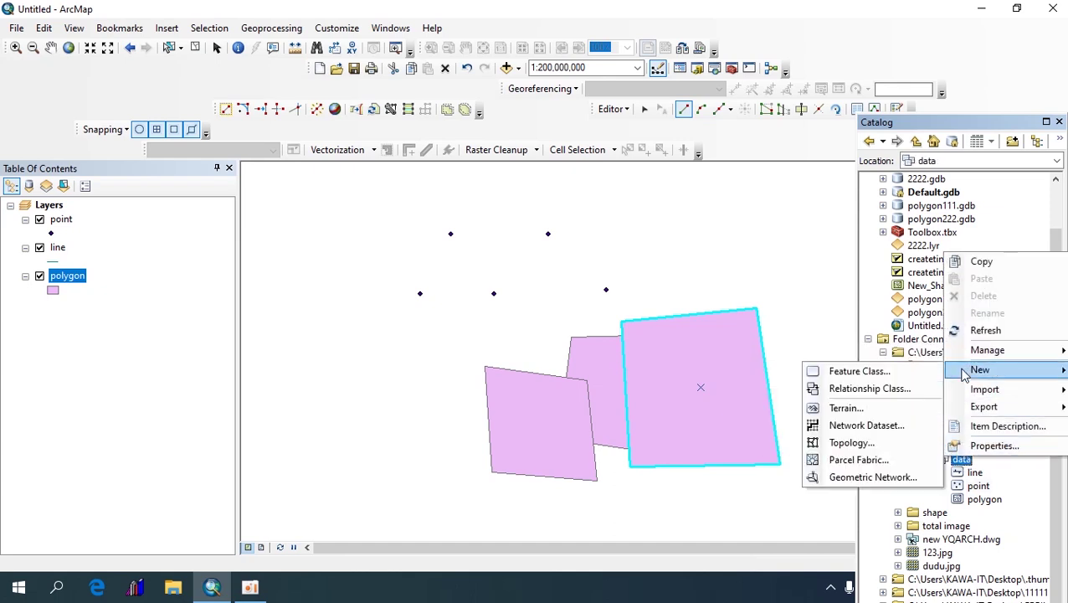
click(810, 444)
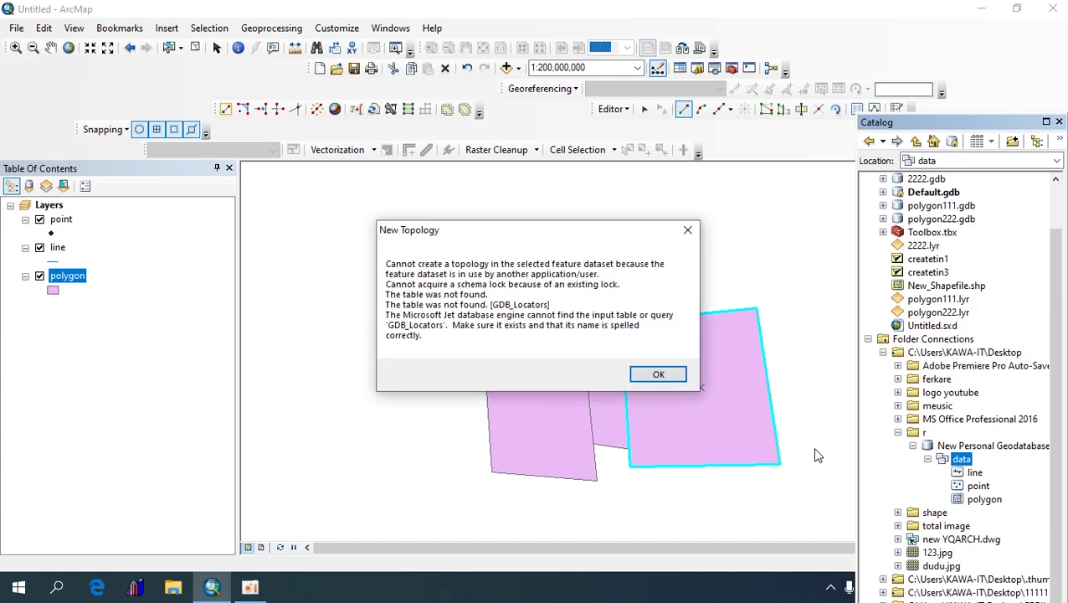
click(685, 231)
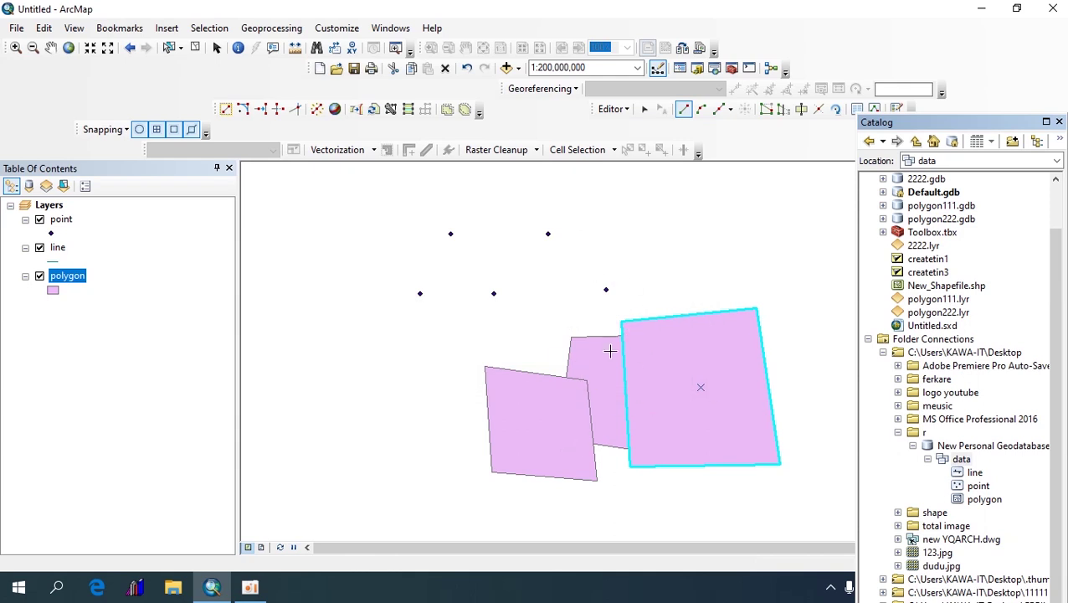
Step: Save the feature edits and stop the editing session
click(606, 110)
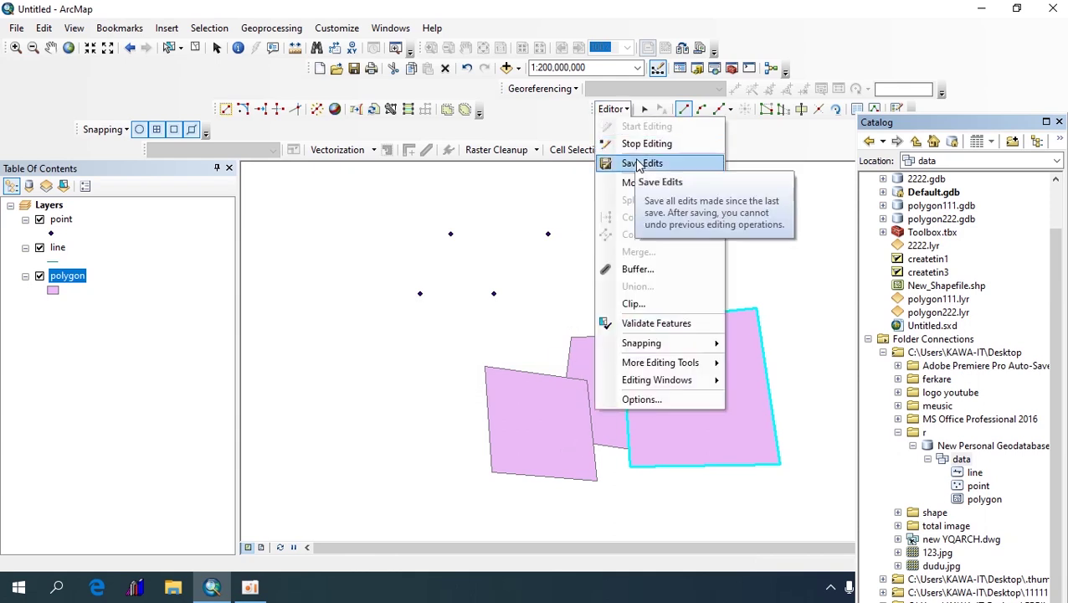
click(639, 164)
click(620, 111)
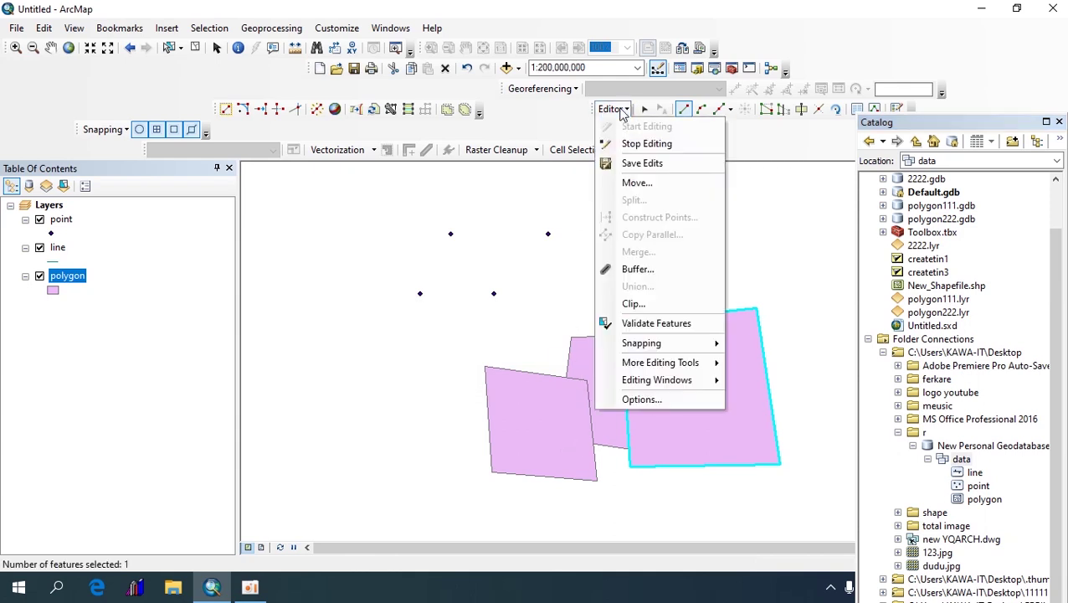
click(629, 143)
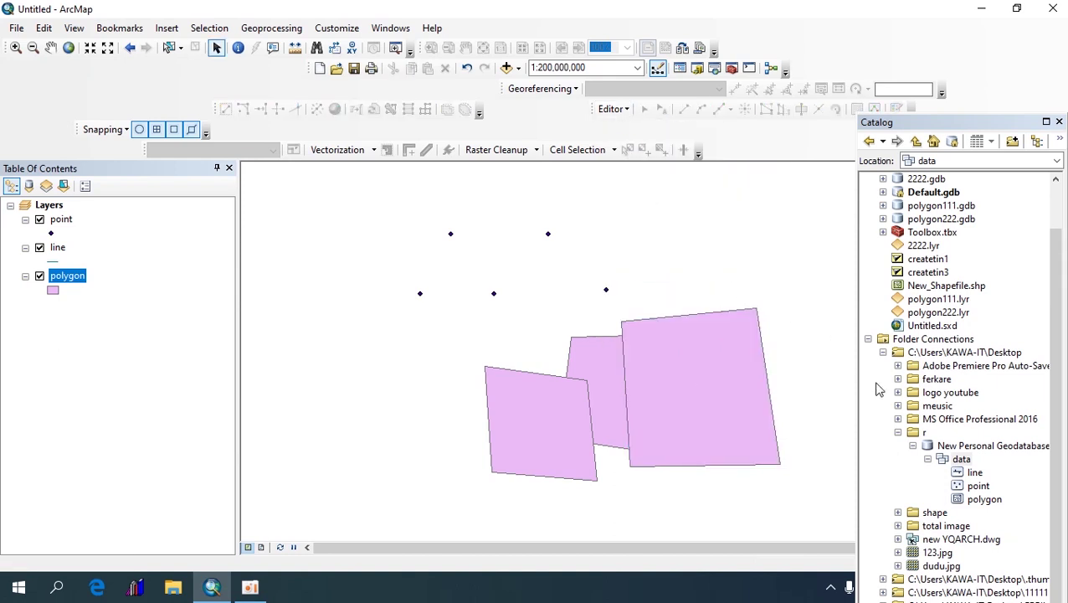
Step: Start a new topology in the data feature dataset with point, line and polygon participating, keeping the default ranks
right_click(959, 461)
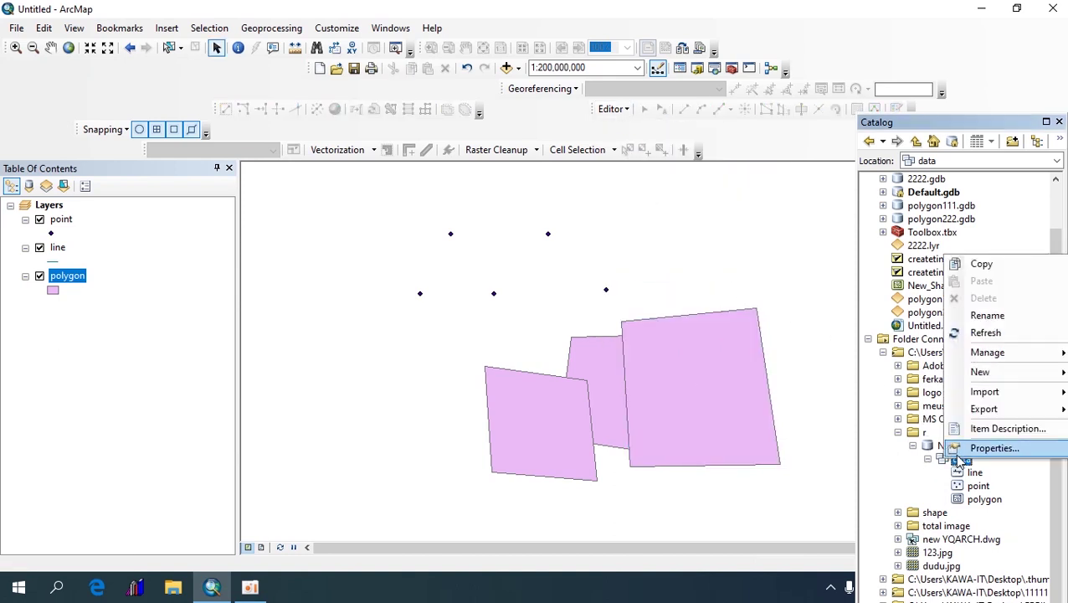
mouse_move(950, 377)
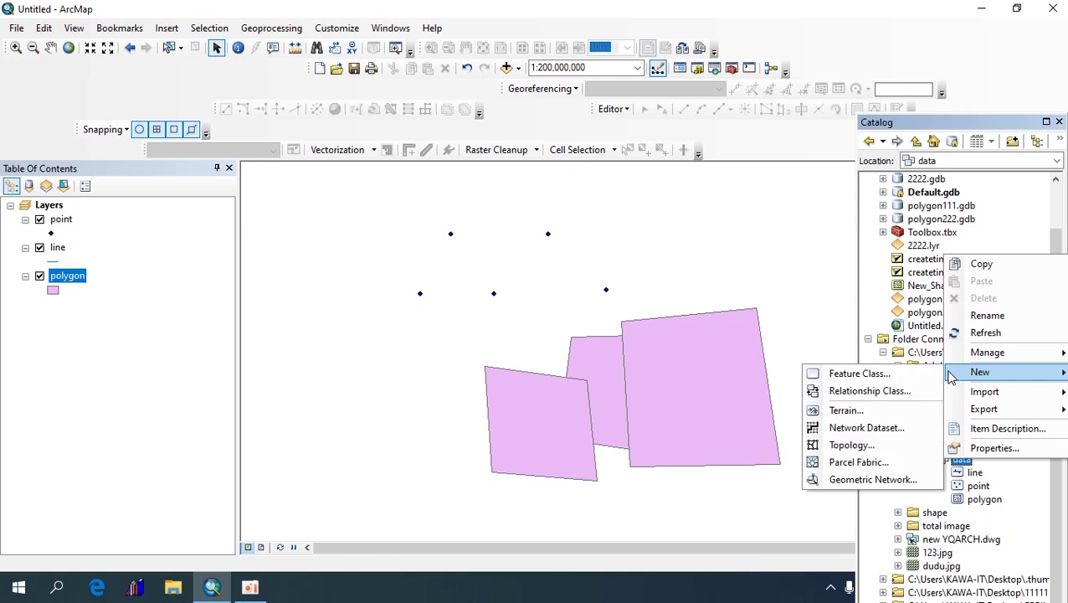
click(871, 446)
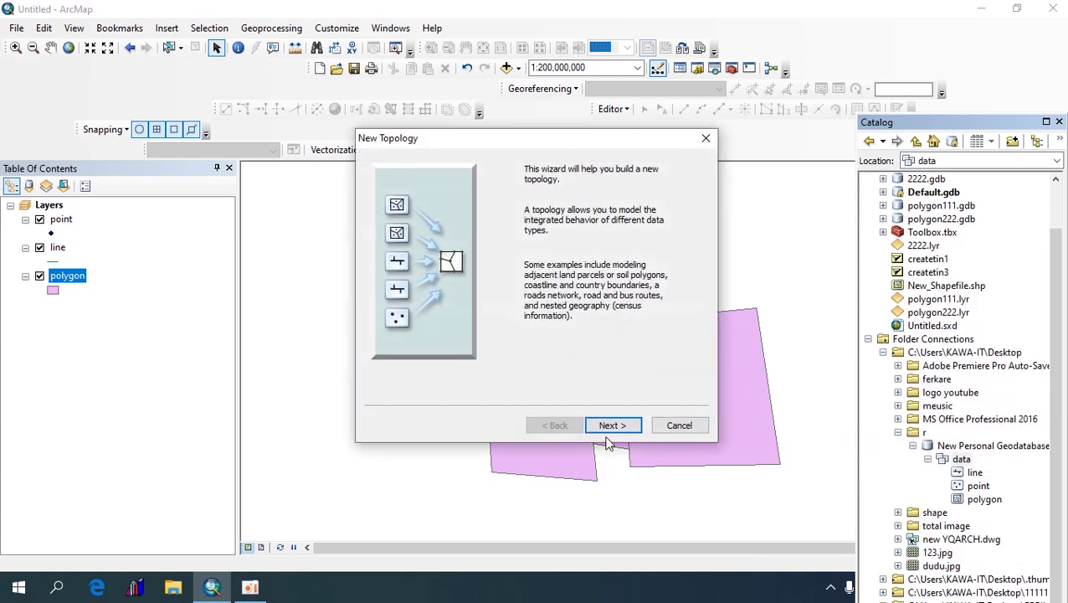
click(613, 429)
click(614, 429)
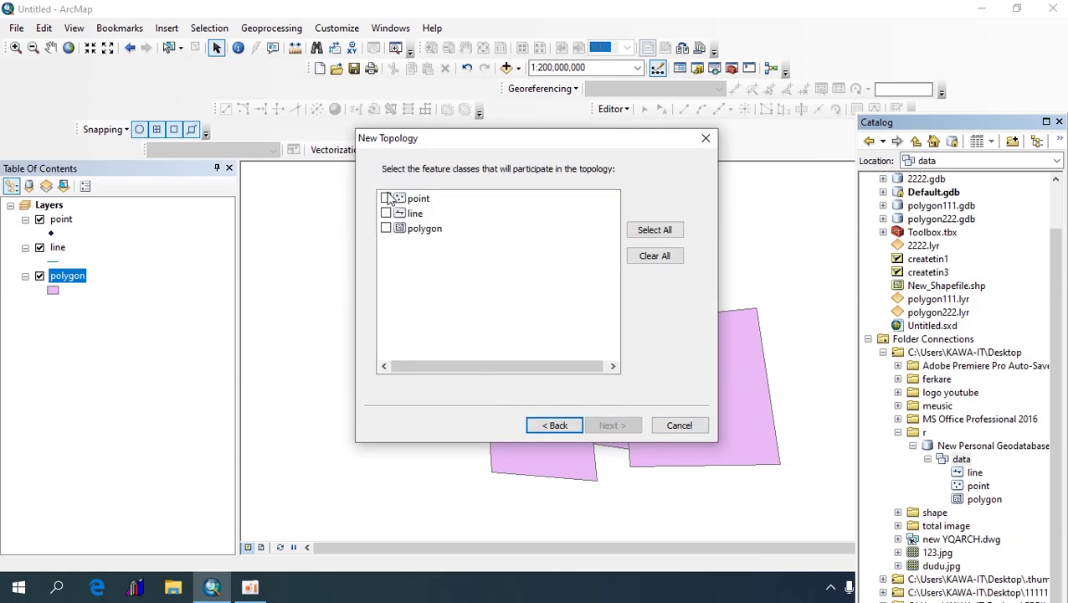
click(385, 198)
click(386, 212)
click(386, 228)
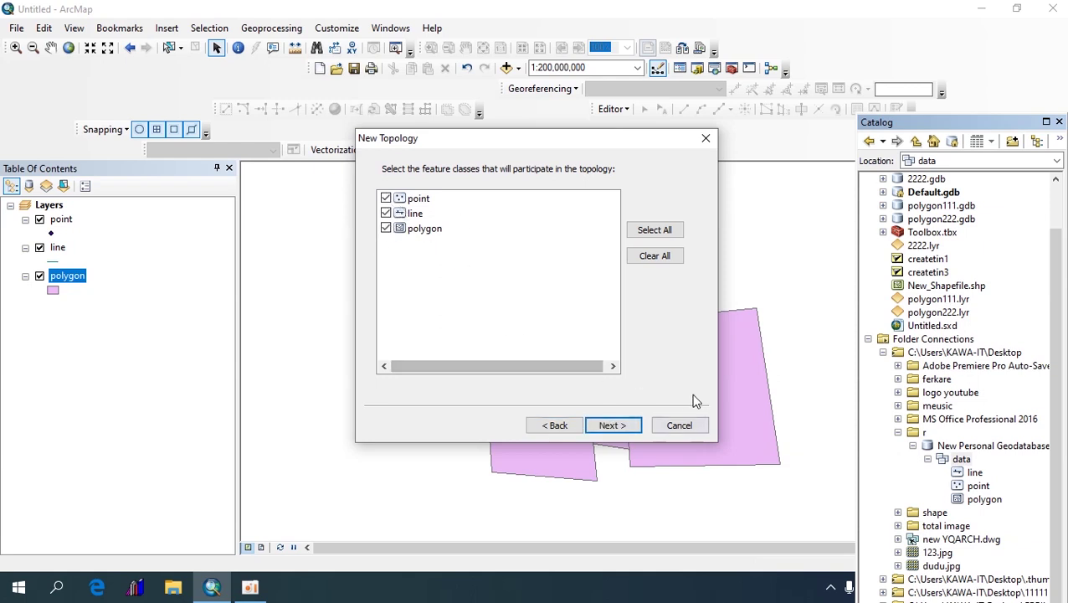
click(616, 425)
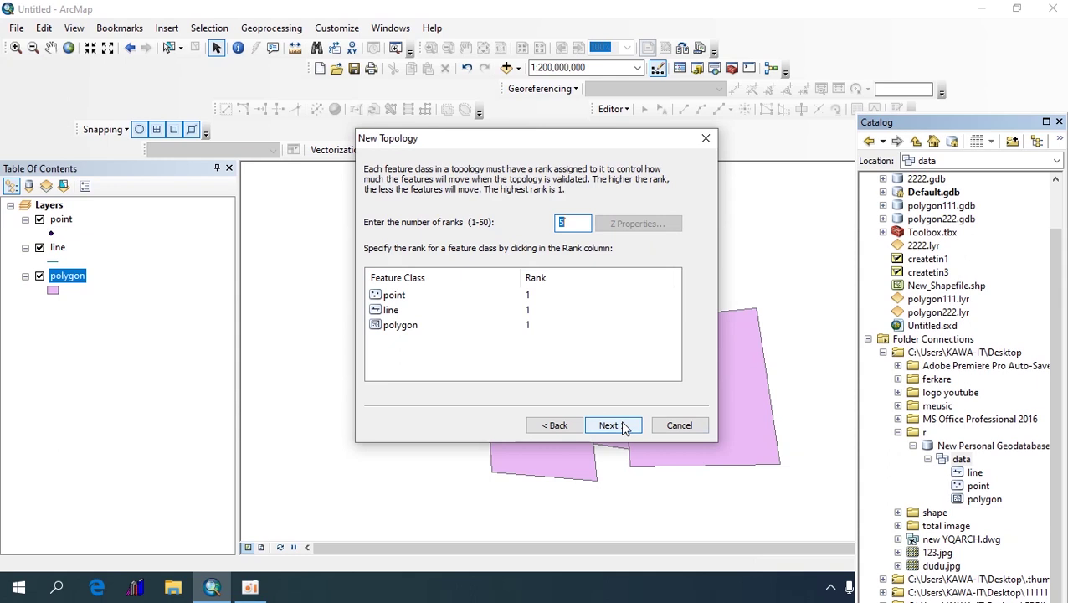
click(622, 423)
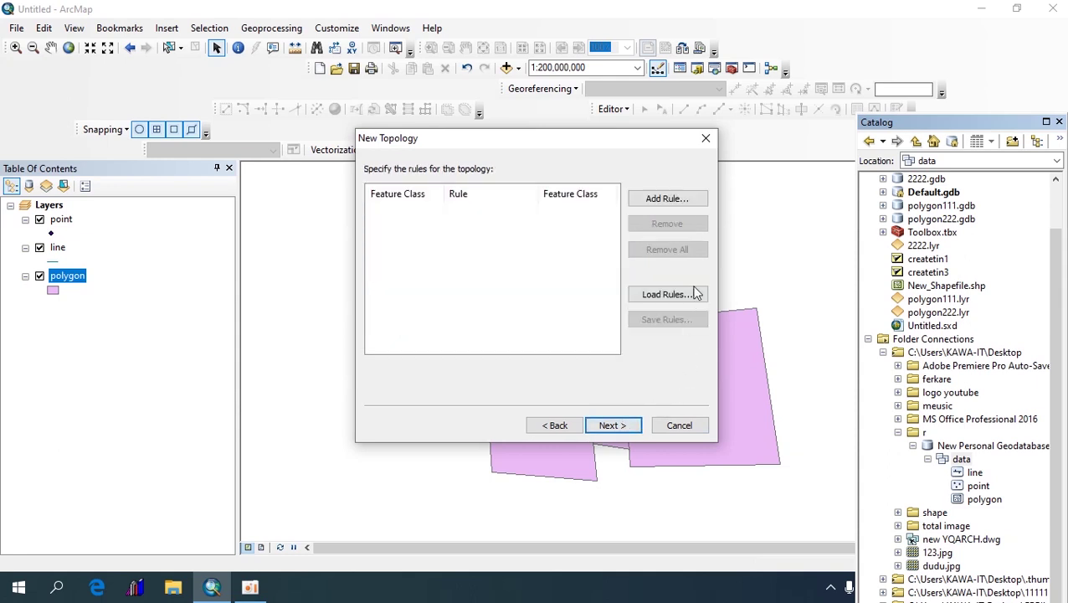
Step: Add the topology rule Must Not Overlap for the polygon feature class
click(667, 198)
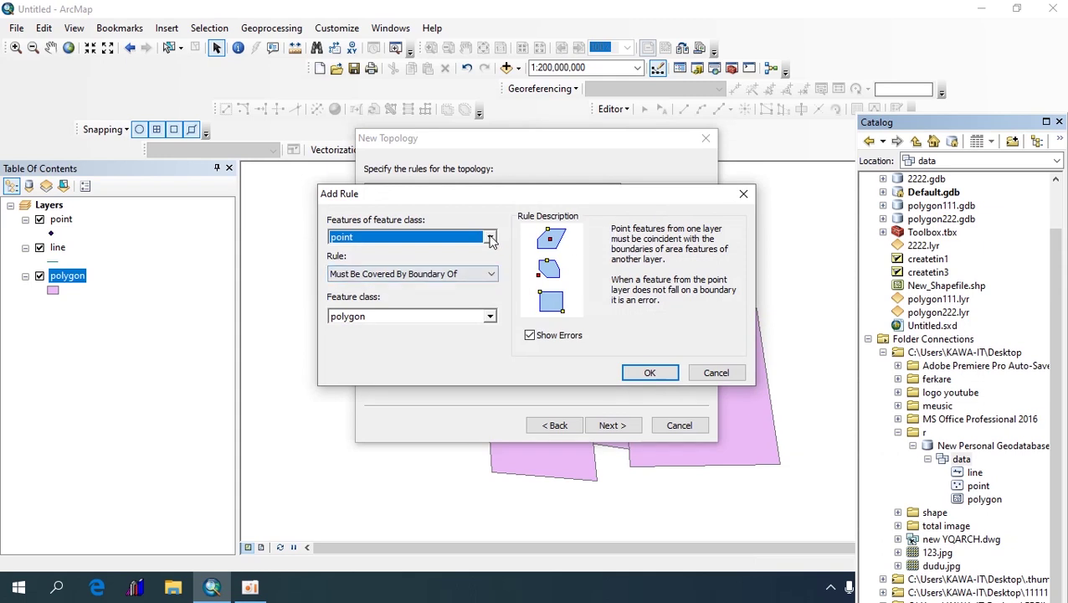
click(490, 237)
click(362, 286)
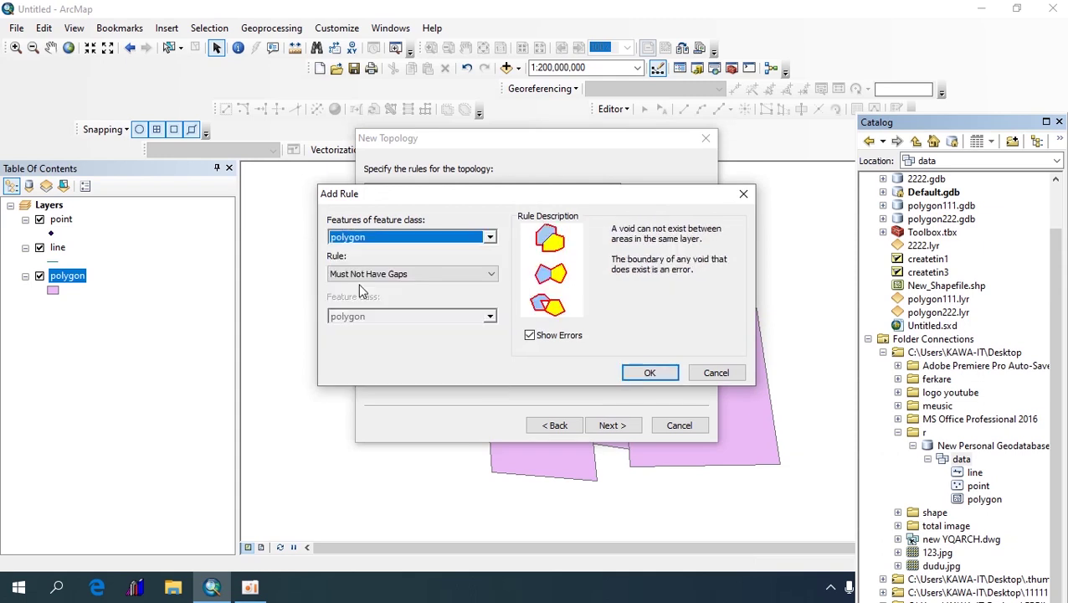
click(429, 279)
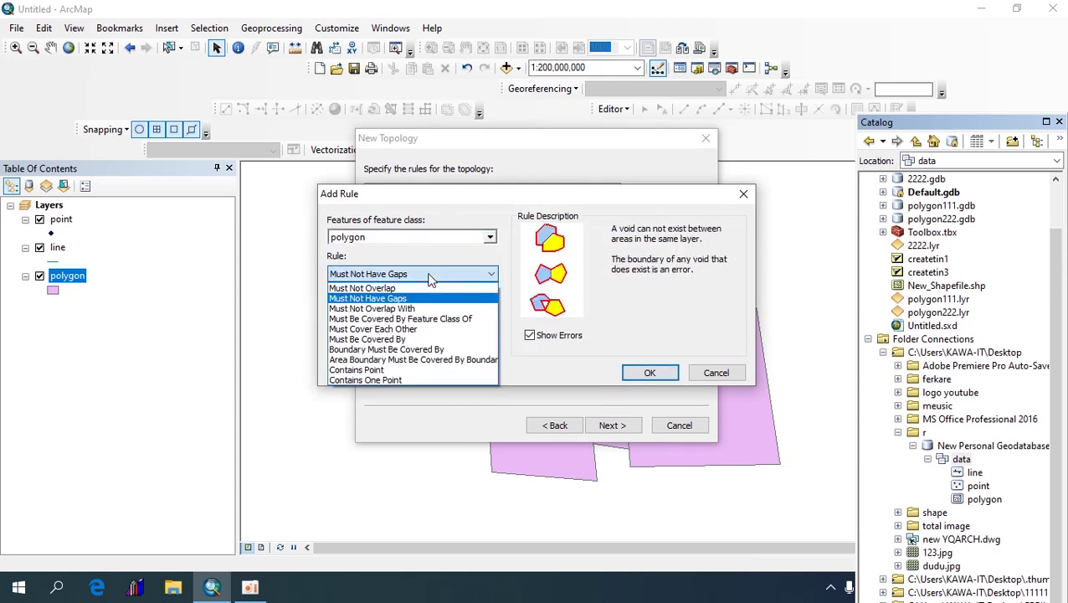
click(378, 288)
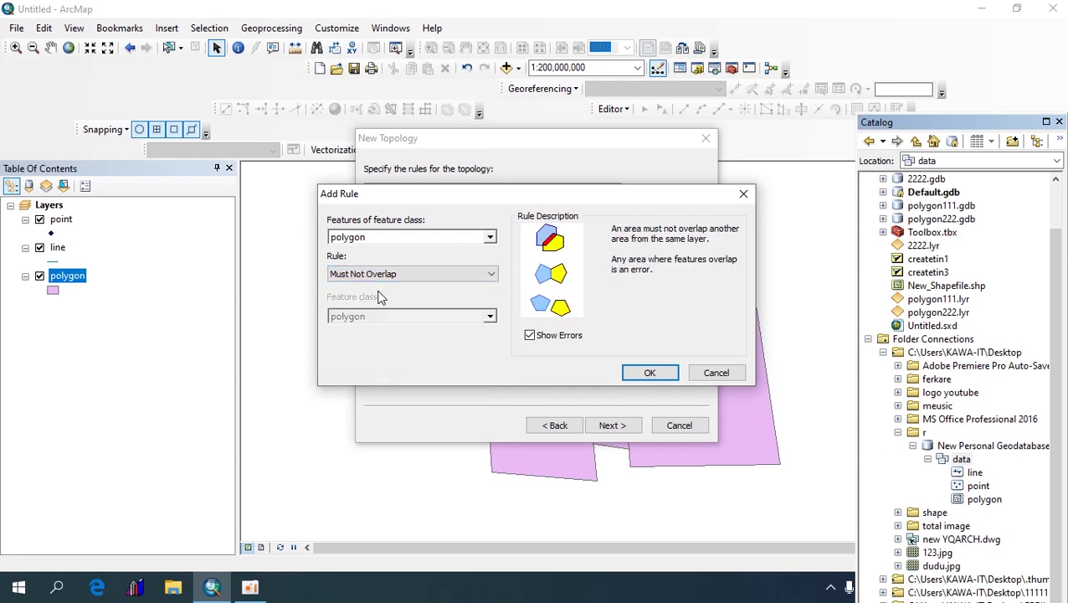
click(642, 374)
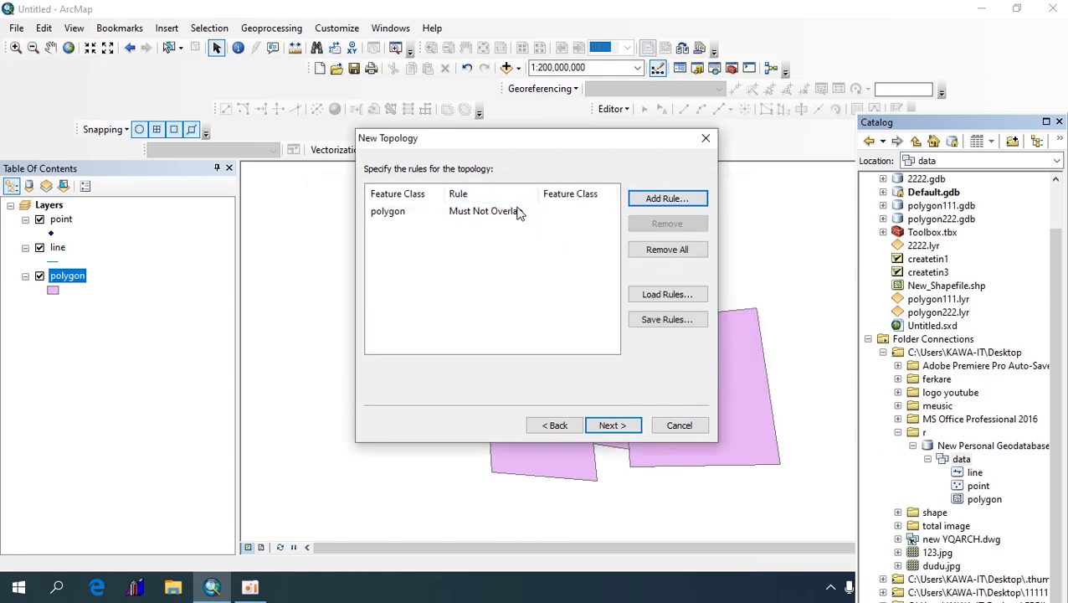
Step: Add a second polygon rule to the topology, Must Not Have Gaps
click(653, 200)
click(490, 274)
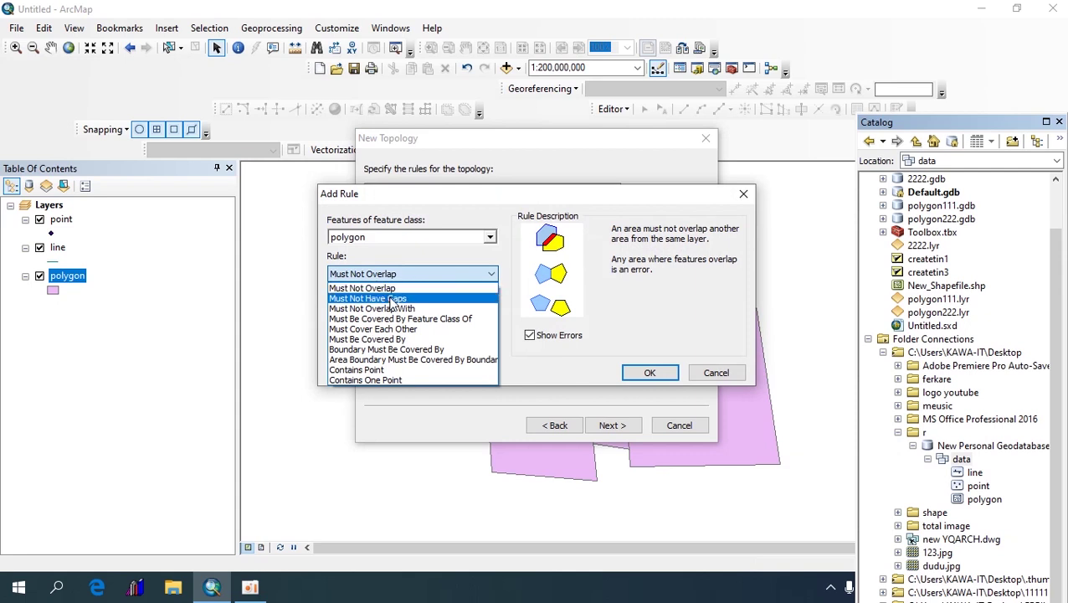
click(392, 300)
click(658, 374)
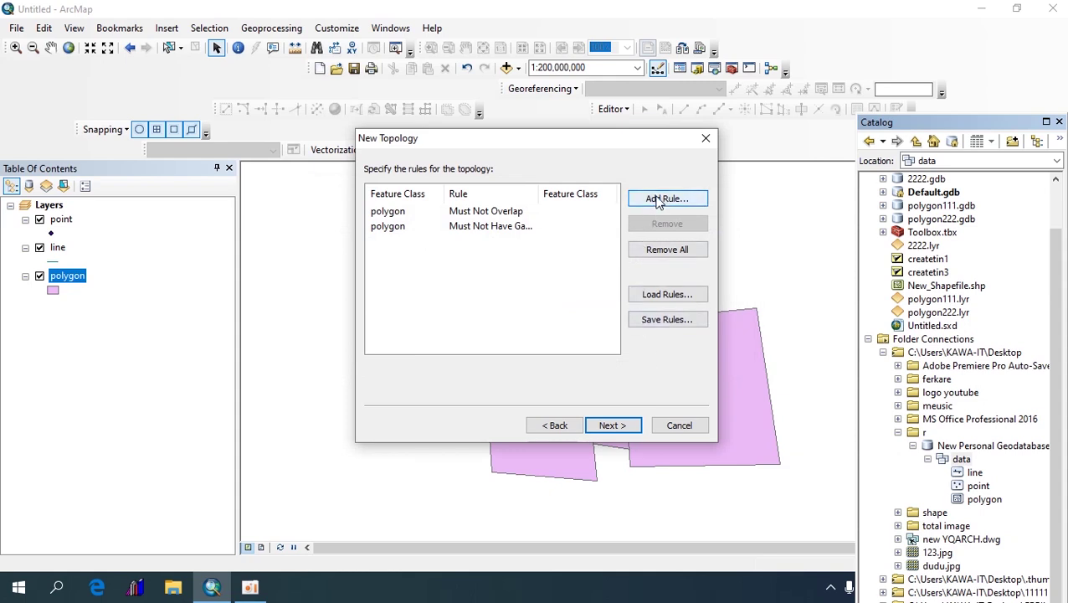
Step: Add the topology rule Must Be Disjoint for the point feature class
click(658, 198)
click(466, 238)
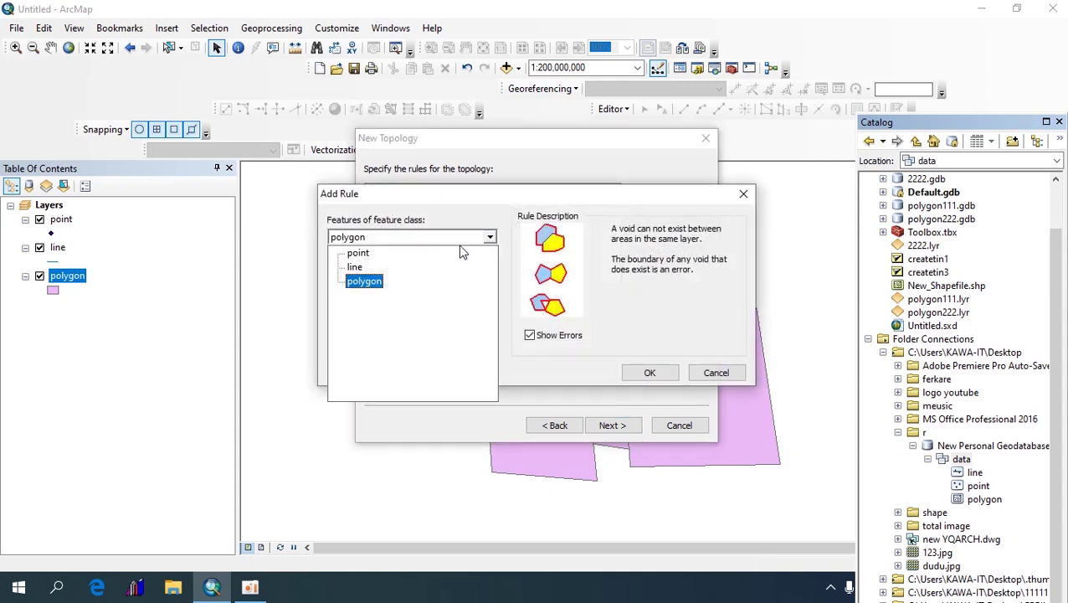
click(357, 254)
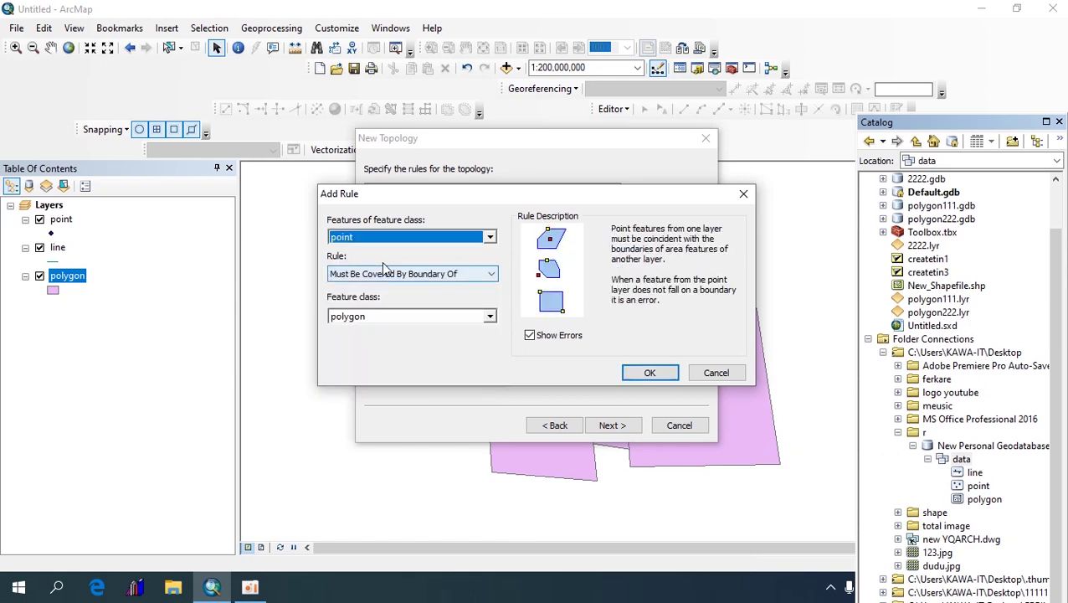
click(489, 274)
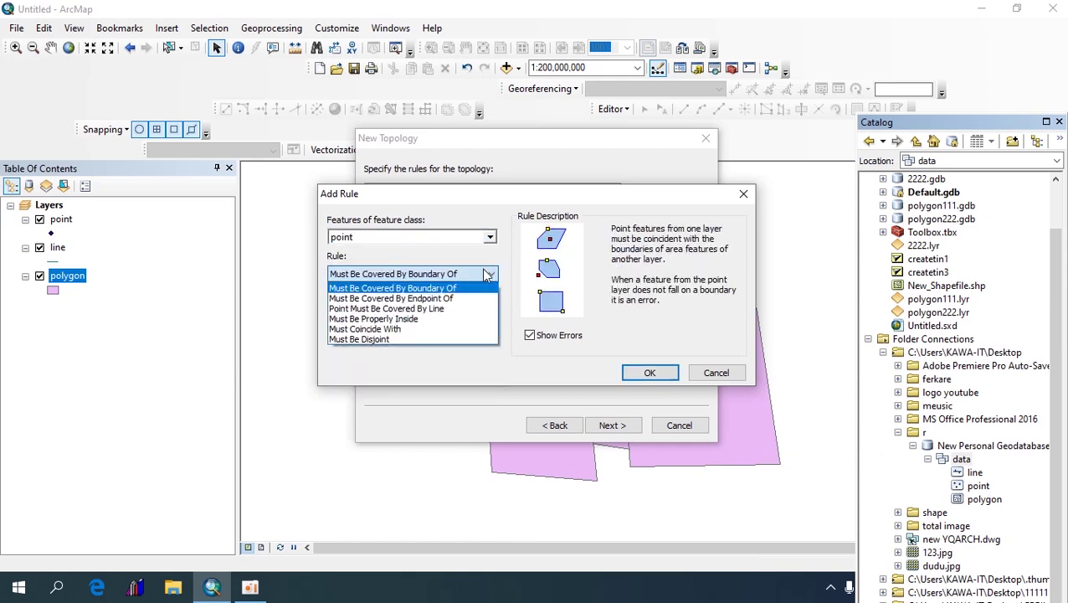
click(380, 353)
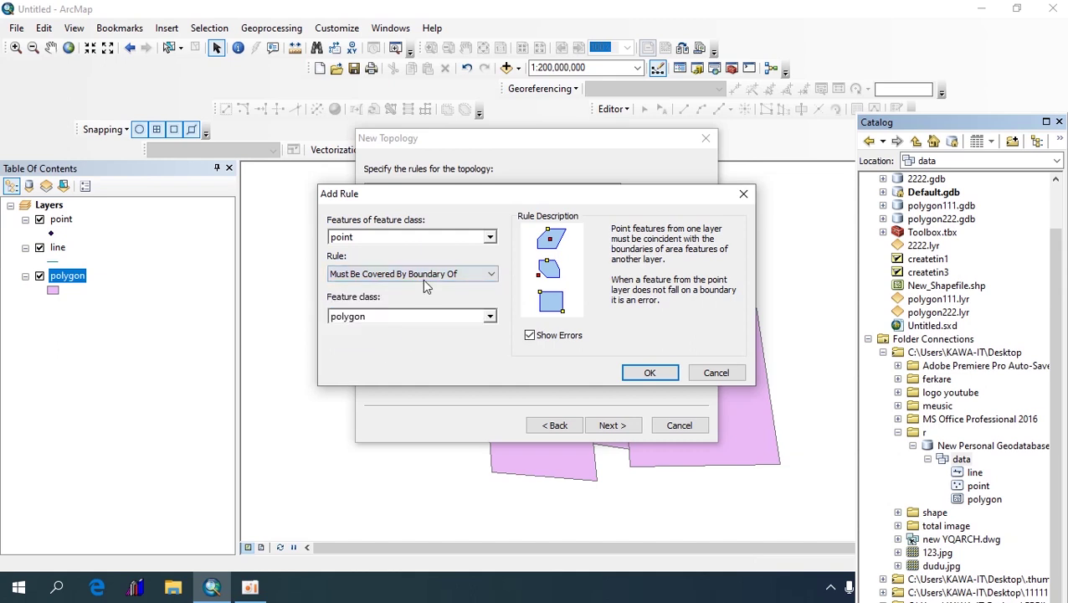
click(446, 278)
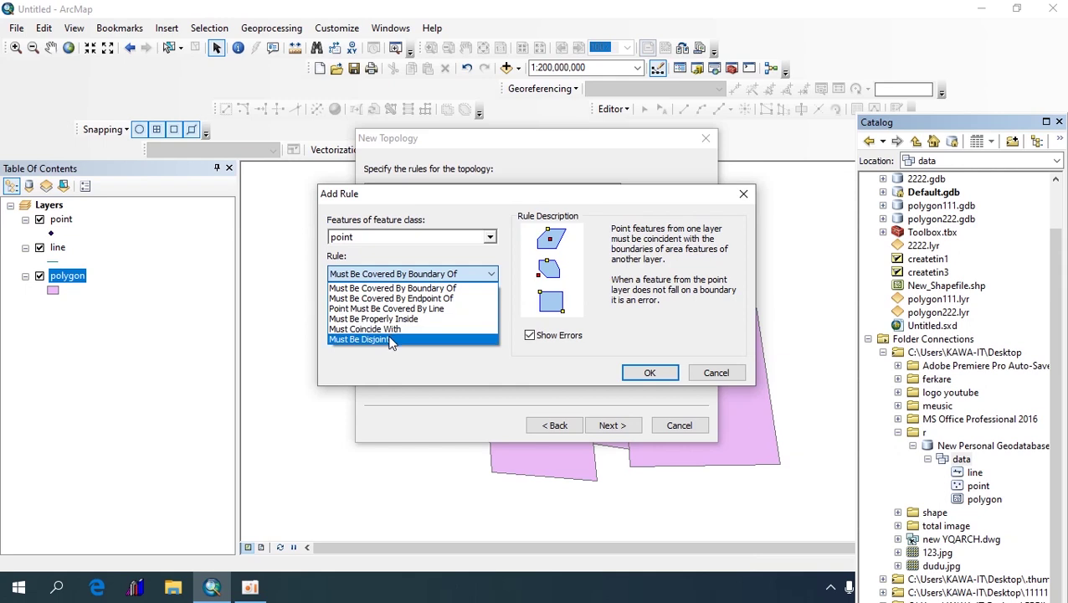
click(391, 340)
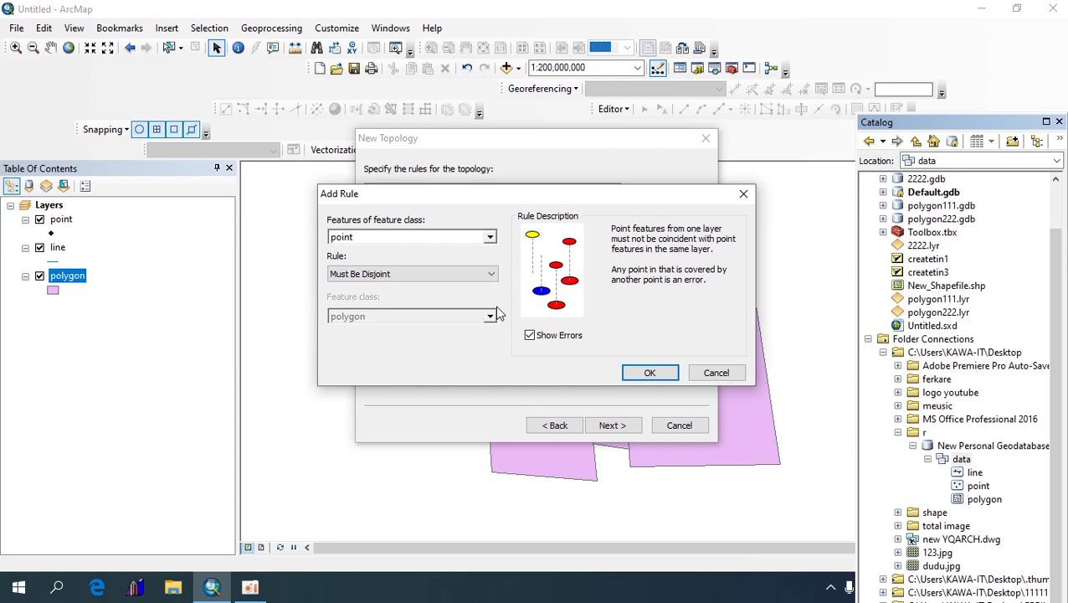
click(636, 370)
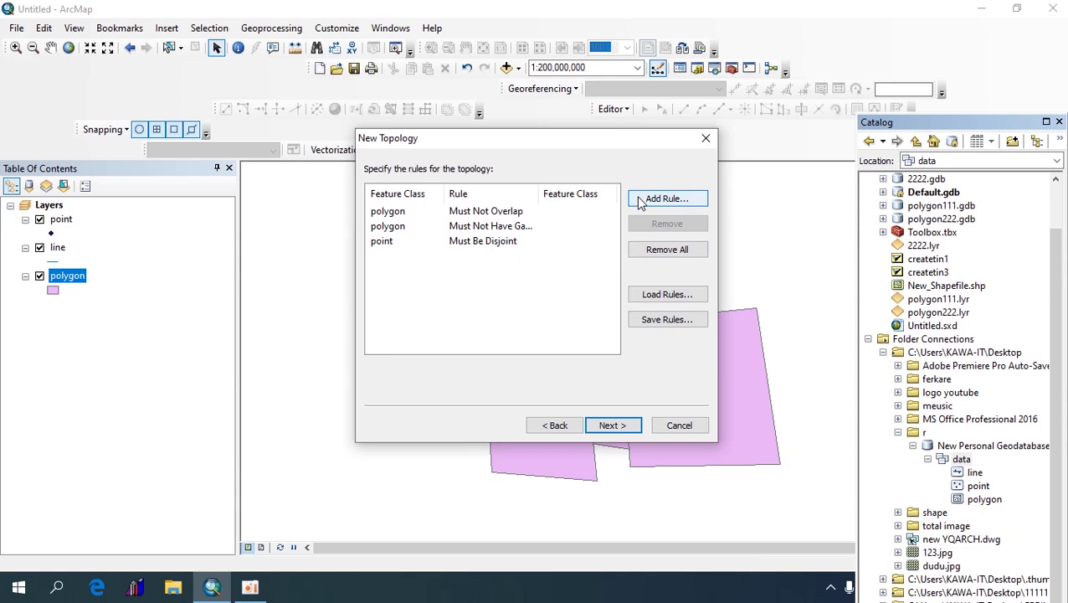
Step: Finish creating the topology with the defined rules and validate it
click(624, 434)
click(619, 427)
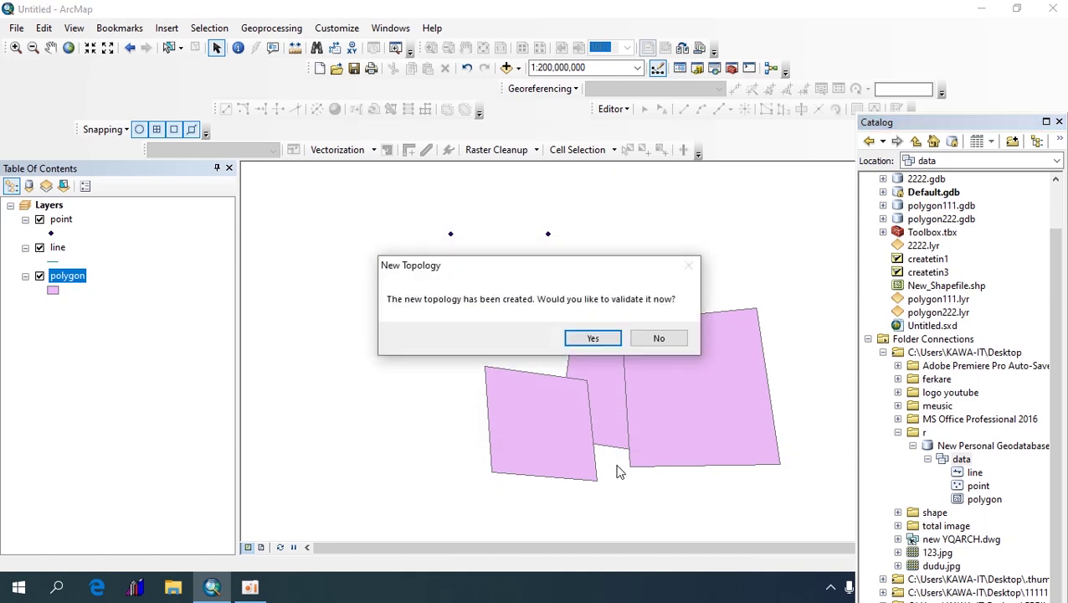
click(590, 338)
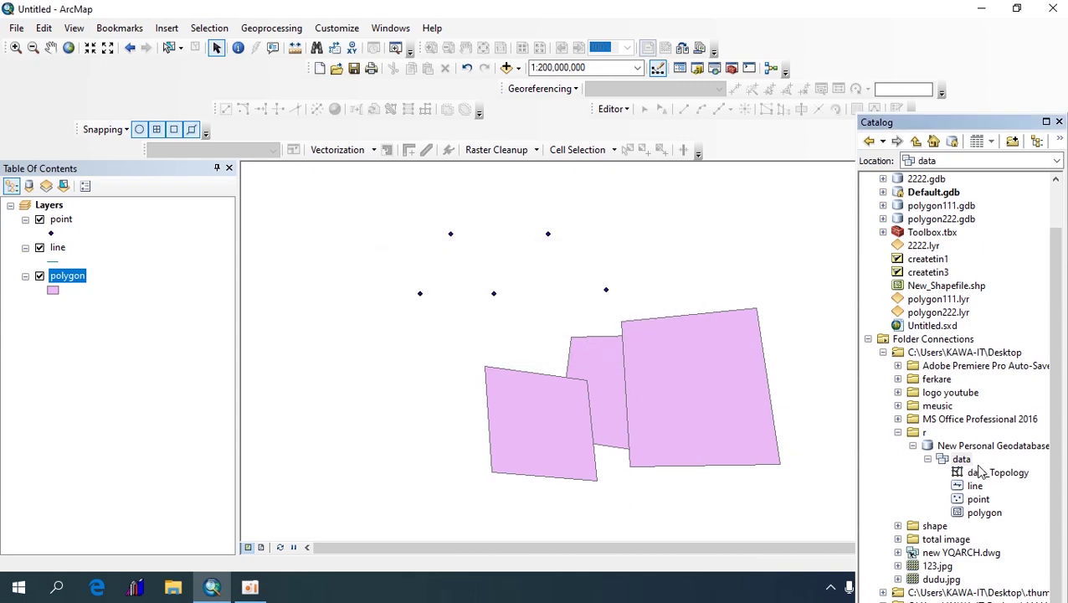
Step: Add data_Topology to the map layers without adding its participating feature classes again
drag(996, 472, 121, 314)
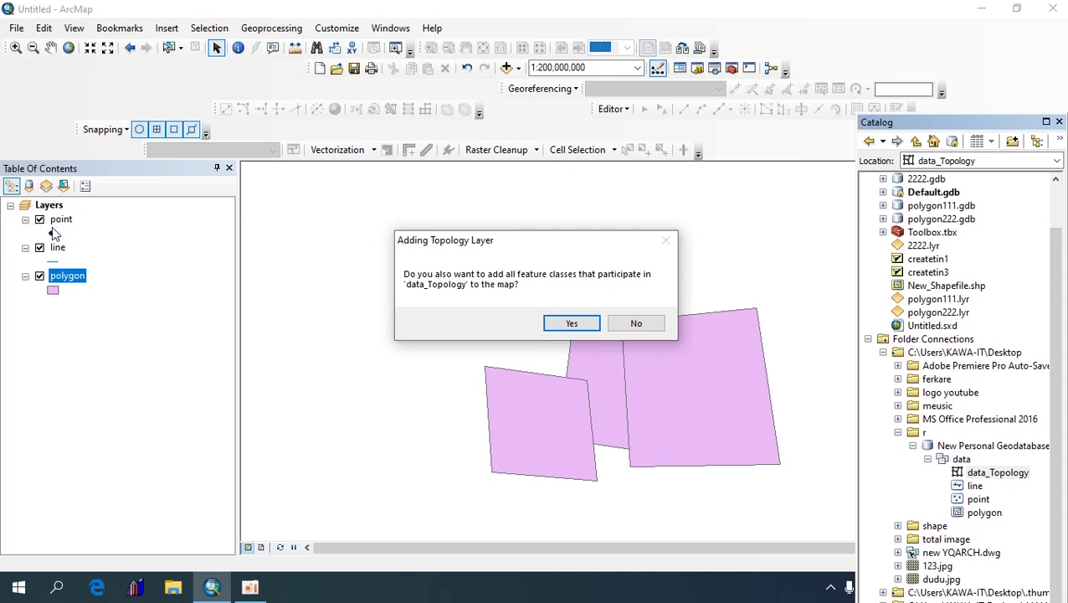
click(650, 329)
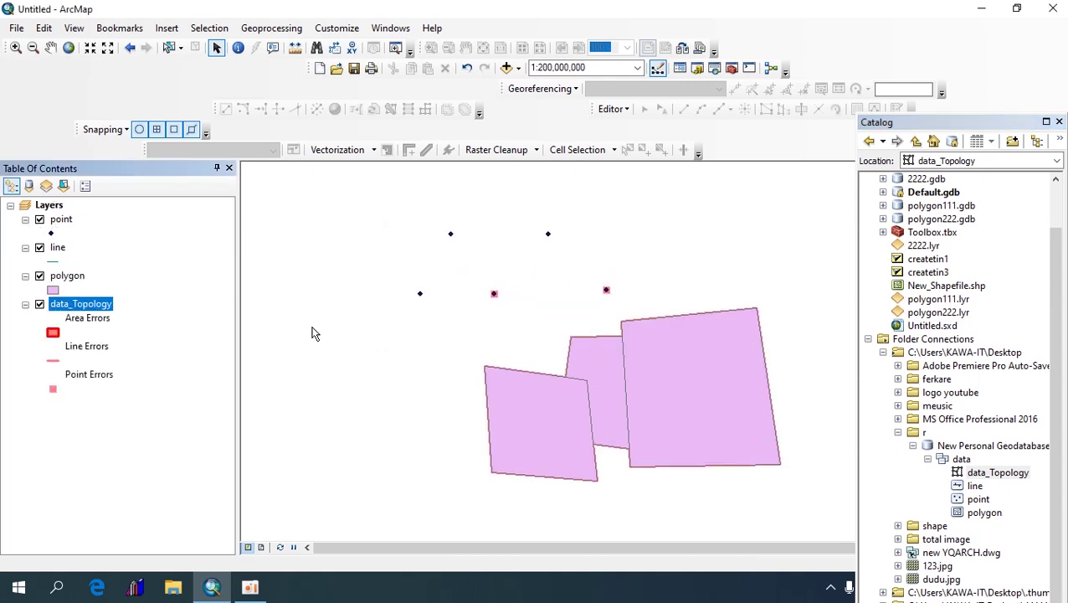
Step: Change the Line Errors symbol of data_Topology to the Highway line style
drag(423, 376, 377, 378)
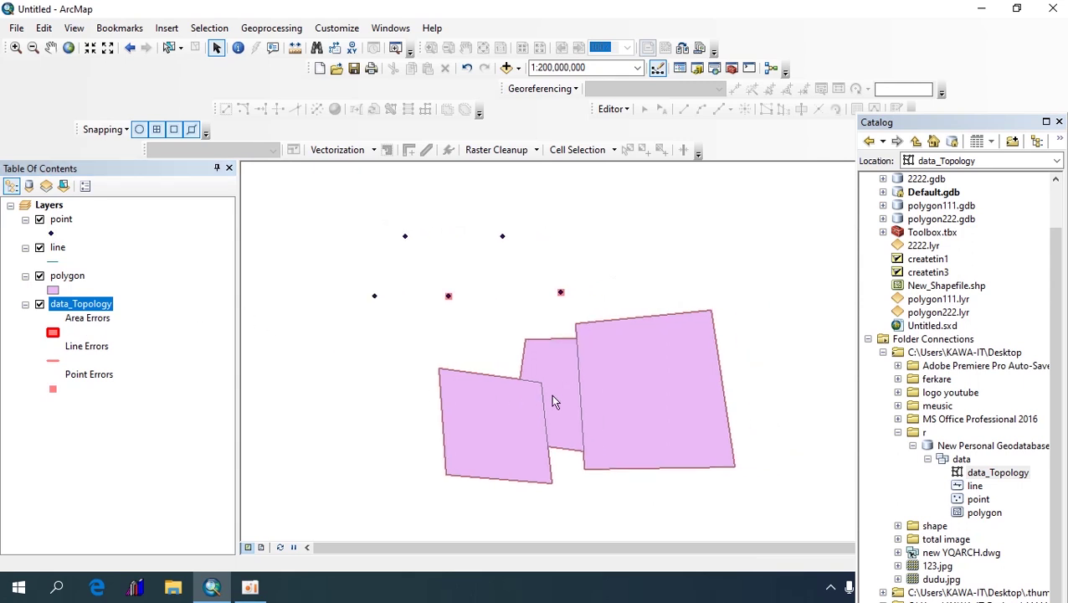
click(53, 361)
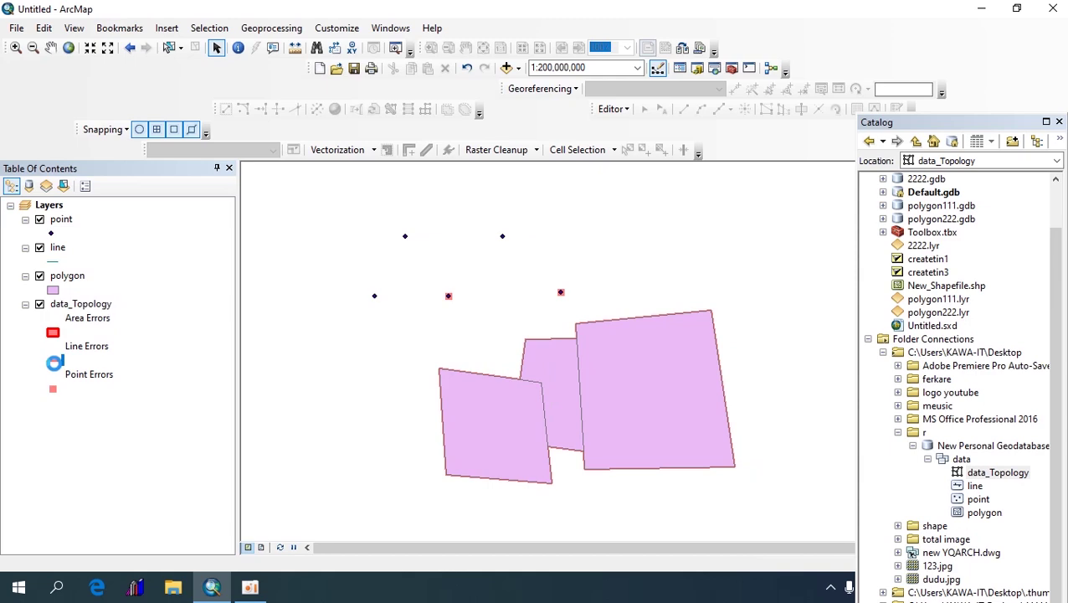
click(381, 211)
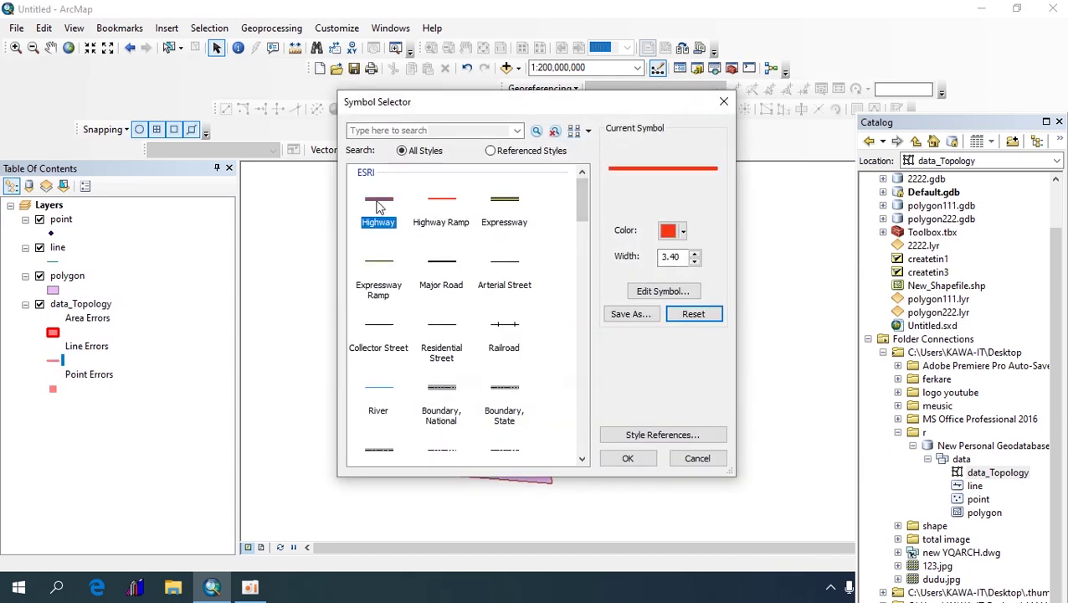
click(628, 457)
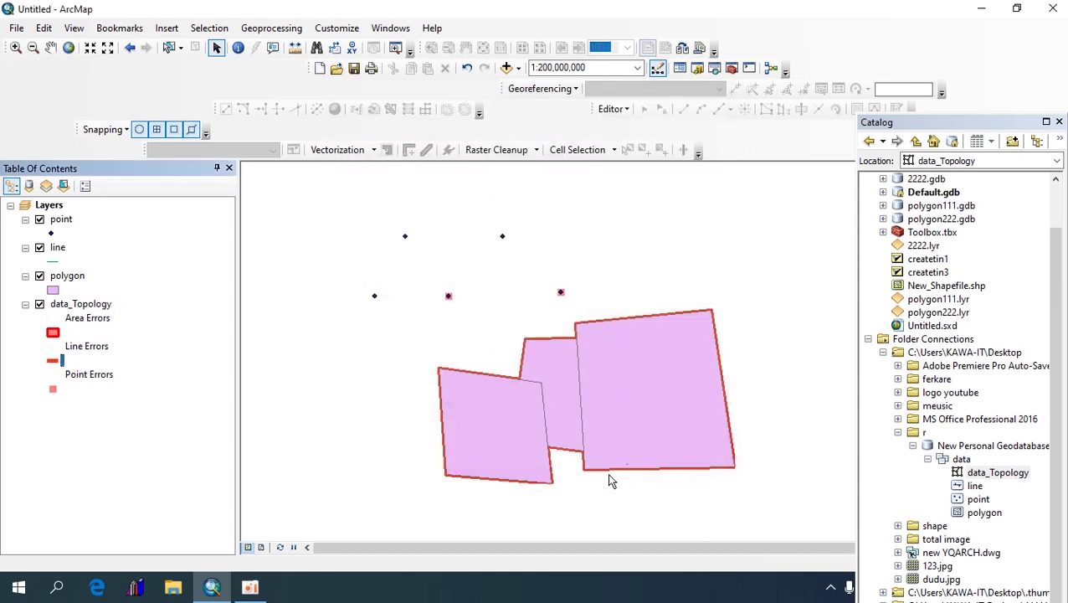
Step: Change the Point Errors symbol of data_Topology to Rnd Square 2 in red
click(52, 391)
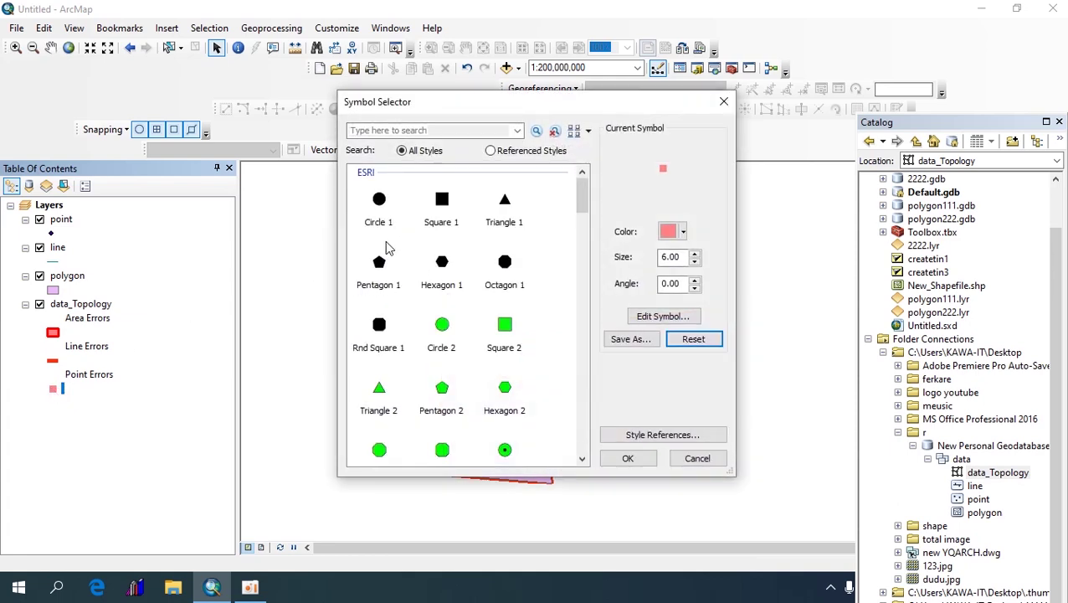
scroll(477, 331, down, 3)
scroll(482, 330, up, 1)
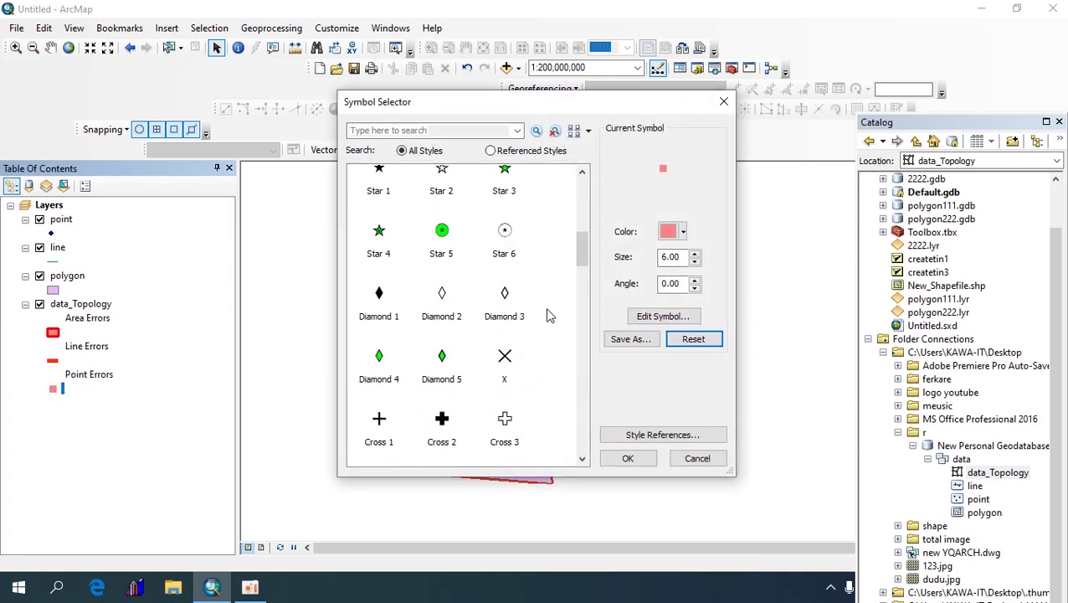
scroll(544, 310, up, 3)
click(442, 264)
click(674, 232)
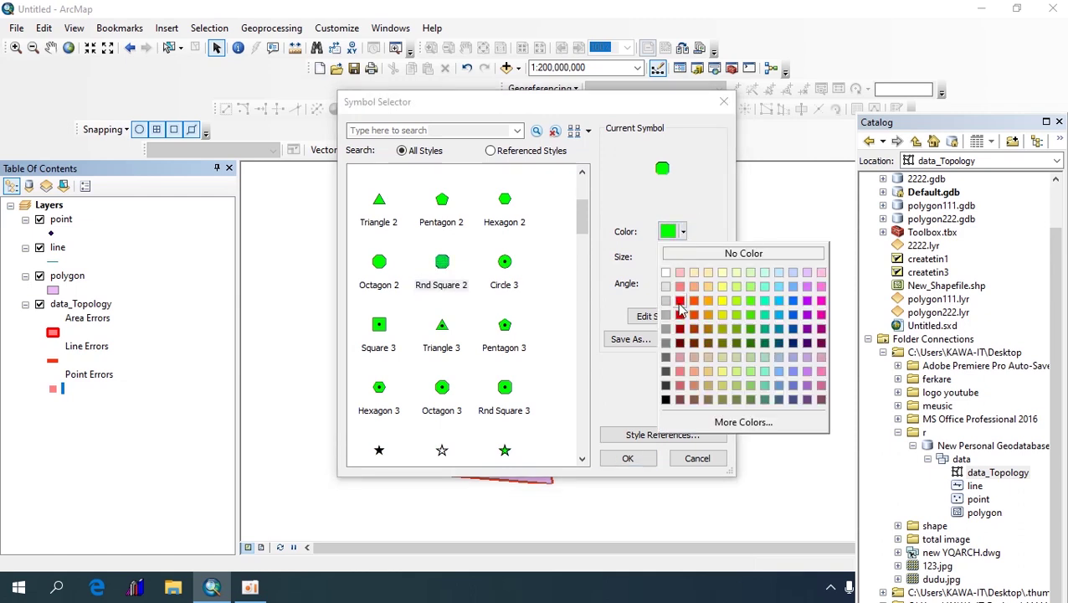
click(679, 302)
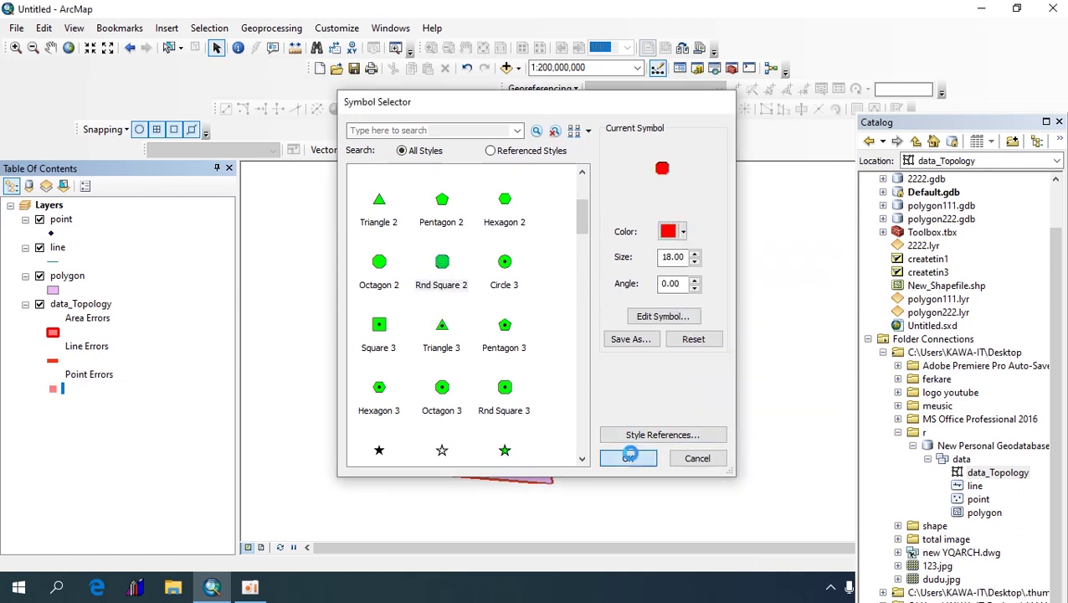
click(629, 458)
Step: Display the Topology toolbar and start an edit session
scroll(621, 295, up, 3)
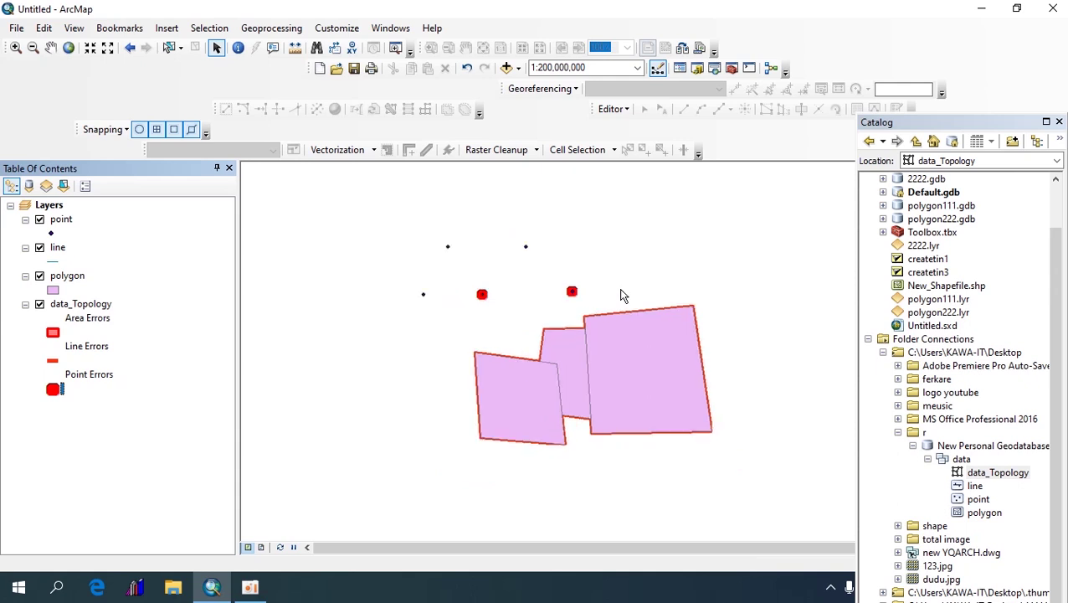
scroll(603, 291, down, 3)
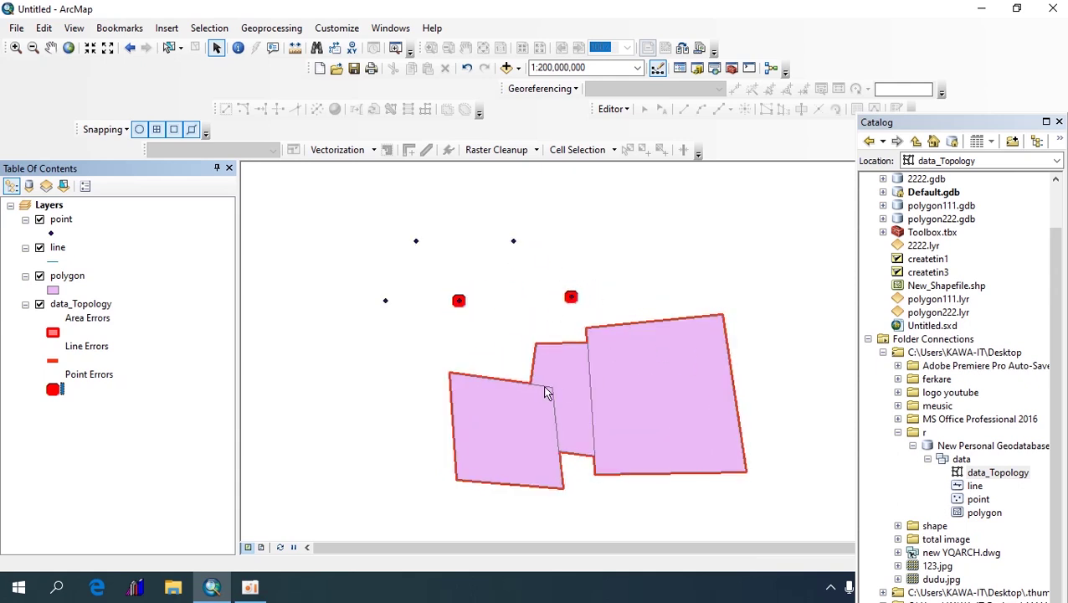
scroll(645, 367, up, 1)
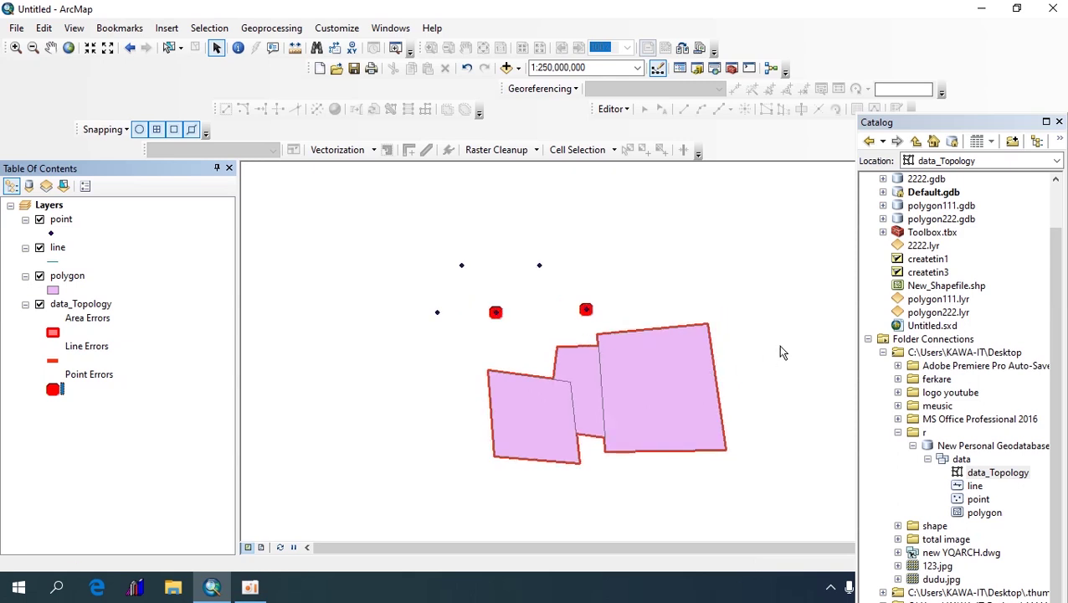
drag(779, 345, 722, 338)
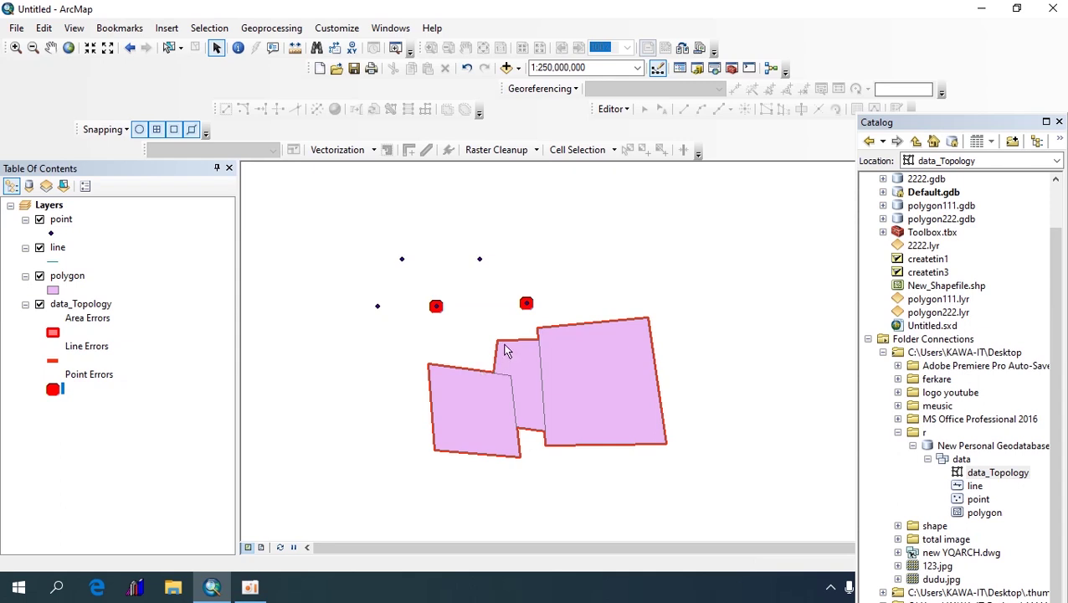
right_click(541, 117)
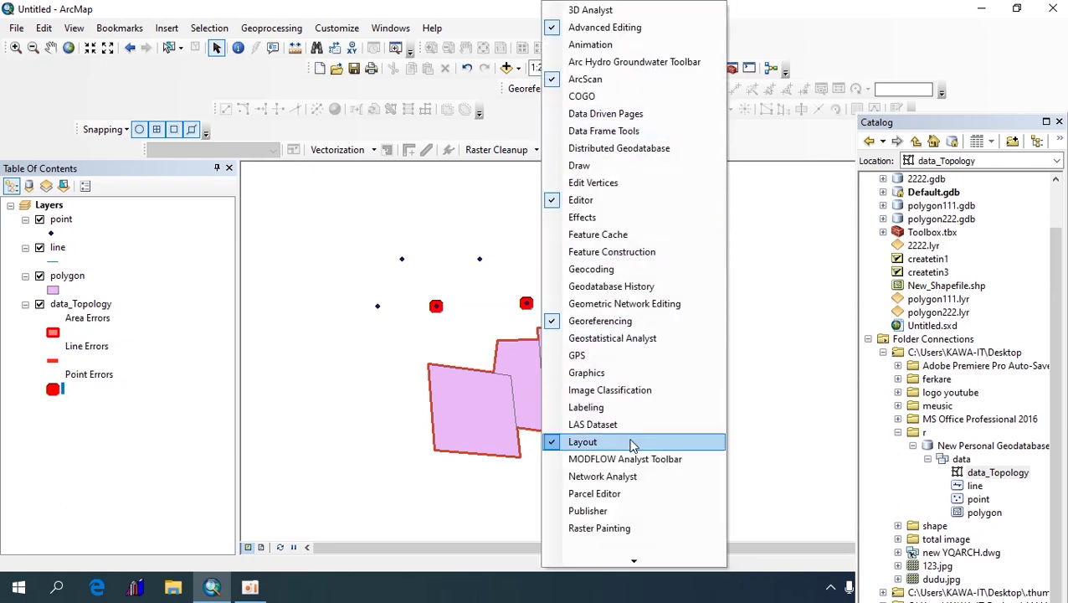
mouse_move(633, 561)
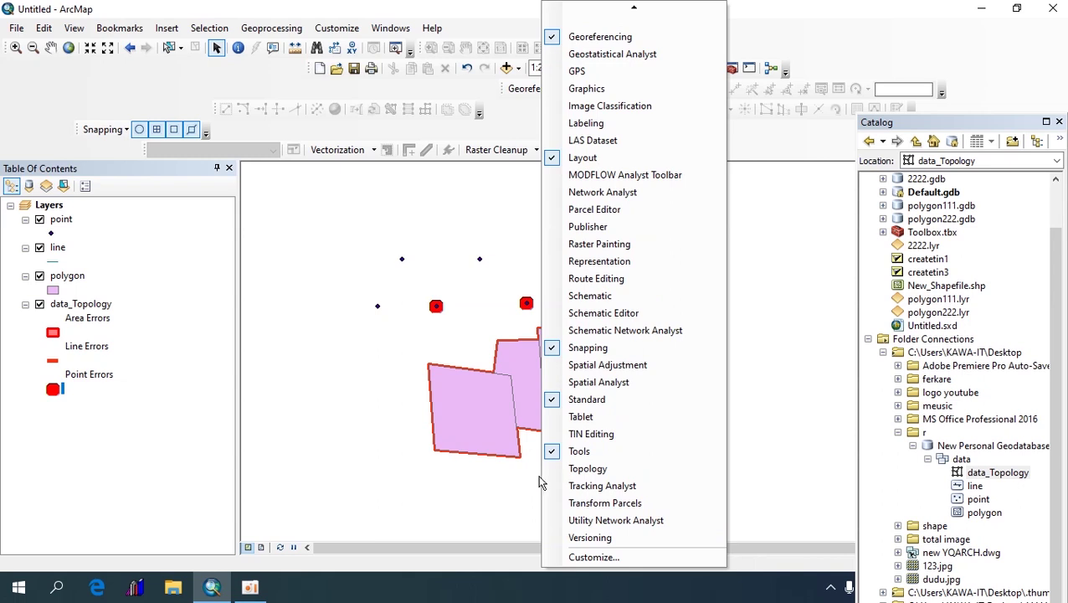
click(564, 472)
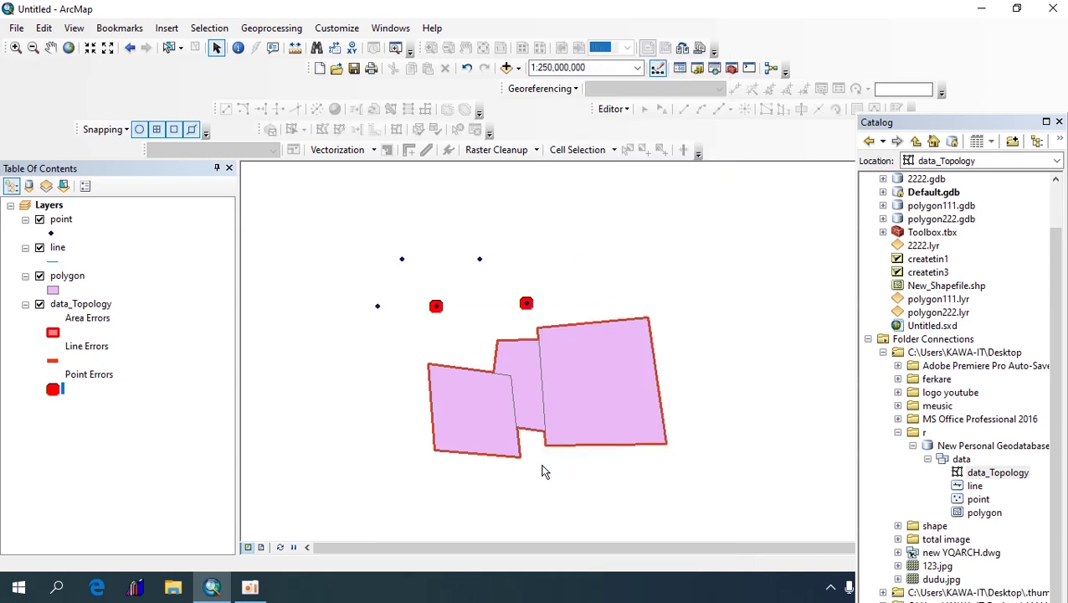
click(617, 108)
click(605, 128)
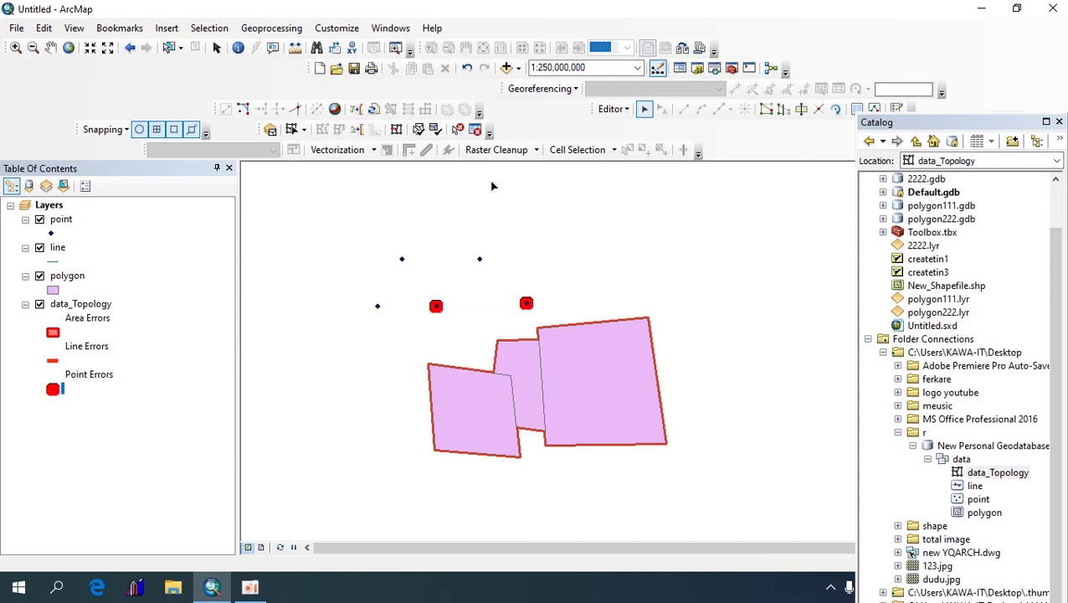
Step: Open the Error Inspector, search for errors from all rules in the visible extent, and review the list
click(475, 131)
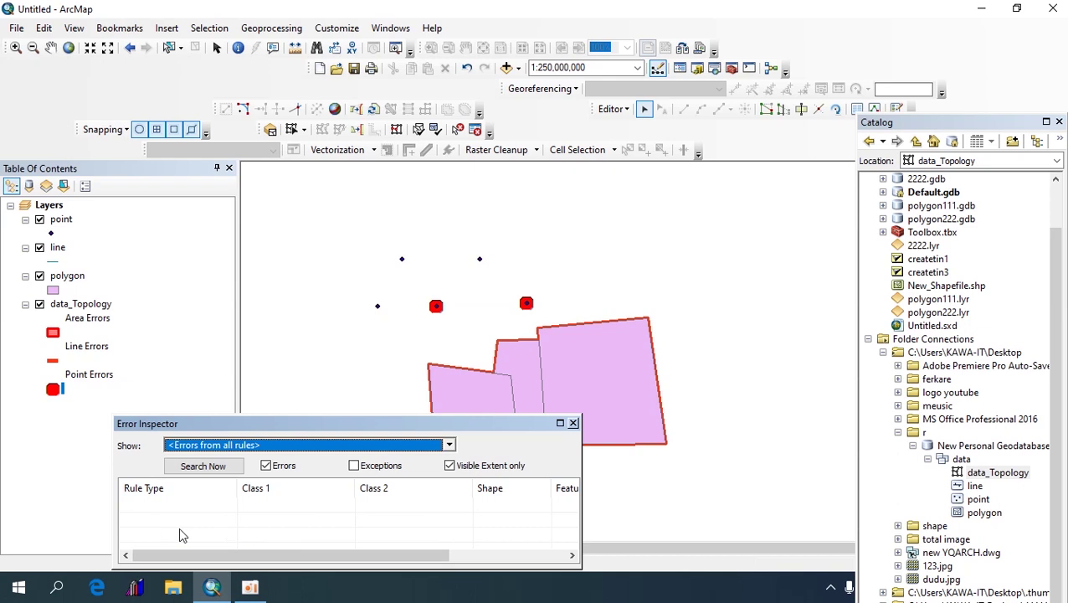
click(202, 467)
scroll(260, 523, down, 1)
scroll(262, 523, up, 1)
scroll(261, 523, down, 1)
scroll(262, 523, up, 1)
scroll(262, 523, down, 1)
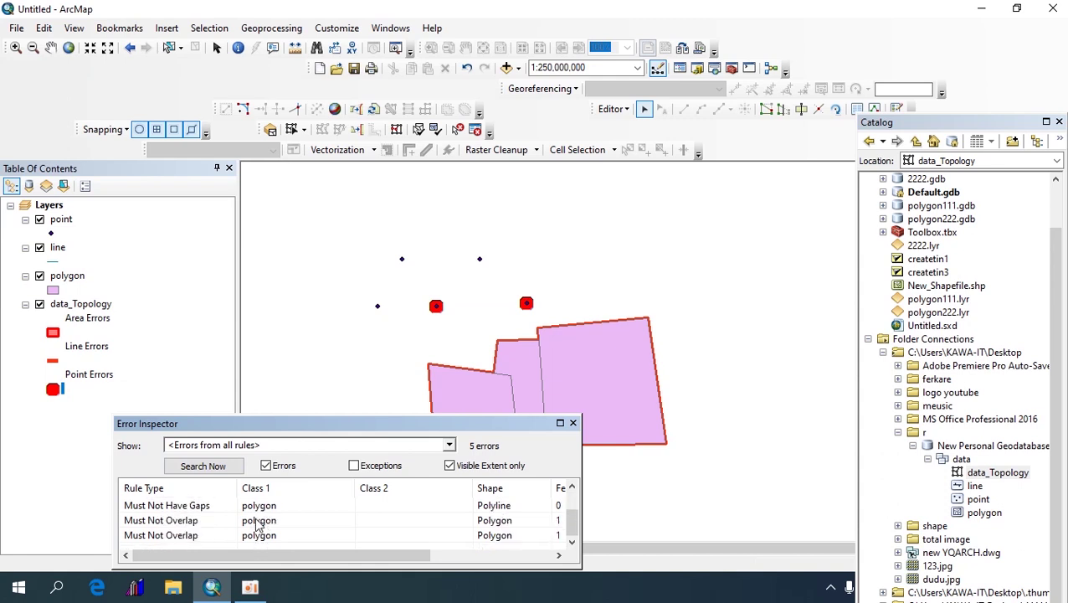
scroll(260, 525, up, 1)
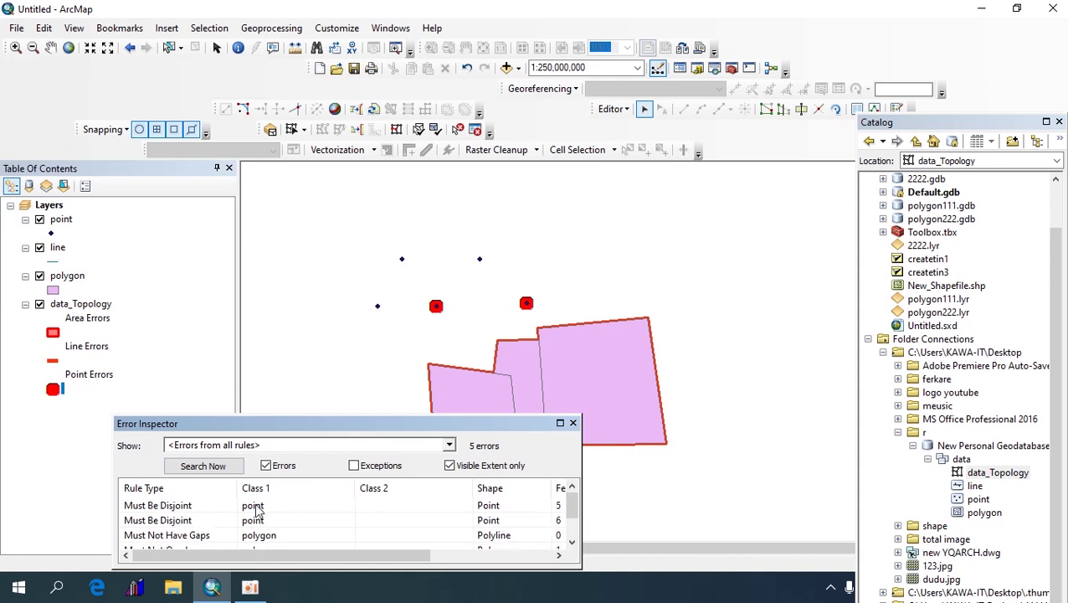
Step: Mark both Must Be Disjoint errors of the point feature class as exceptions
click(147, 506)
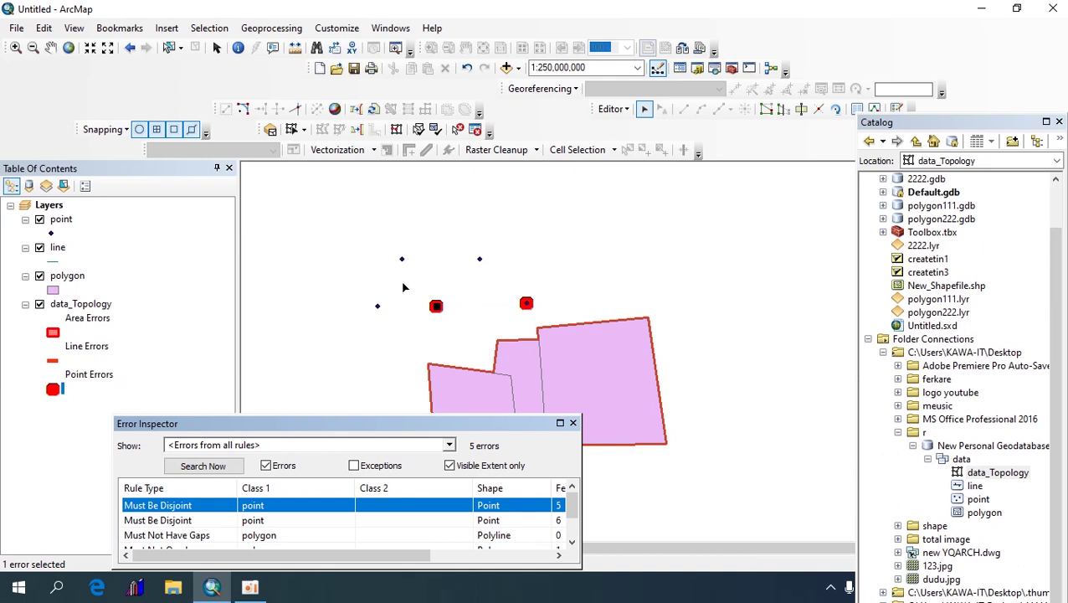
right_click(162, 506)
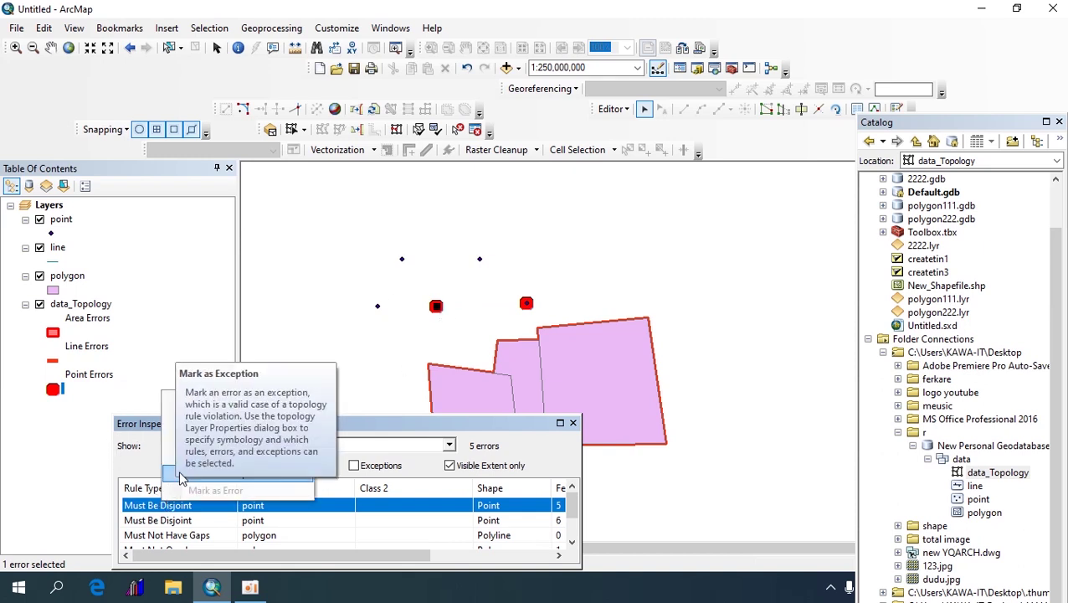
click(179, 475)
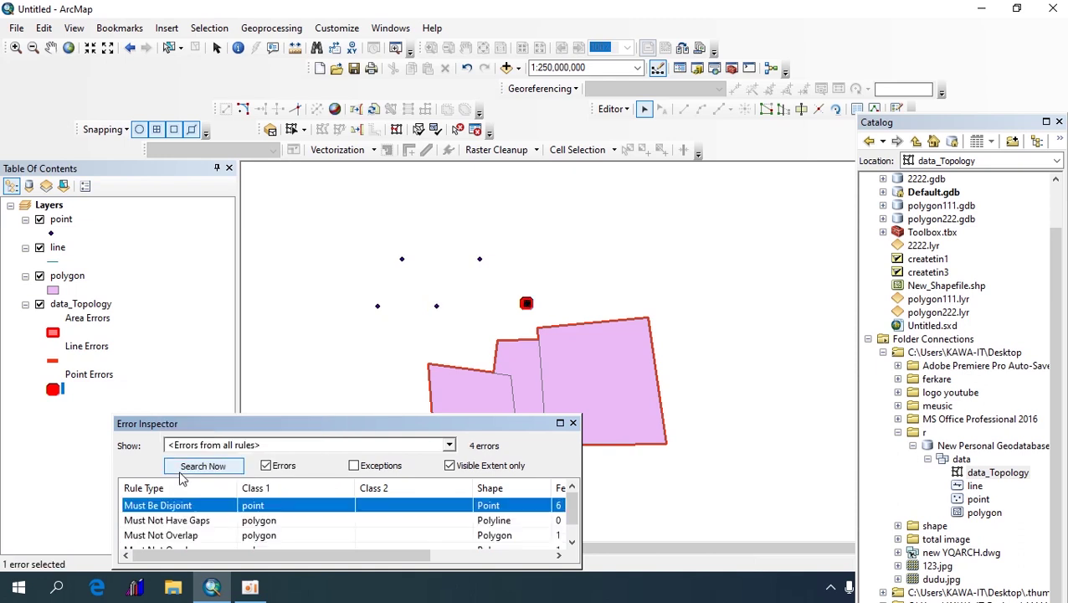
right_click(136, 506)
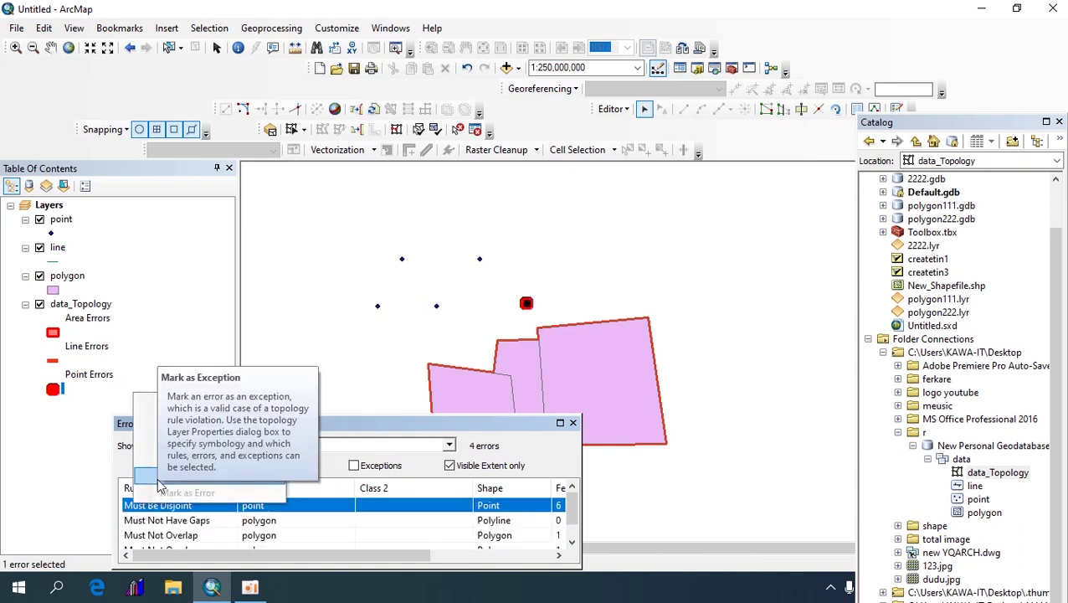
click(159, 480)
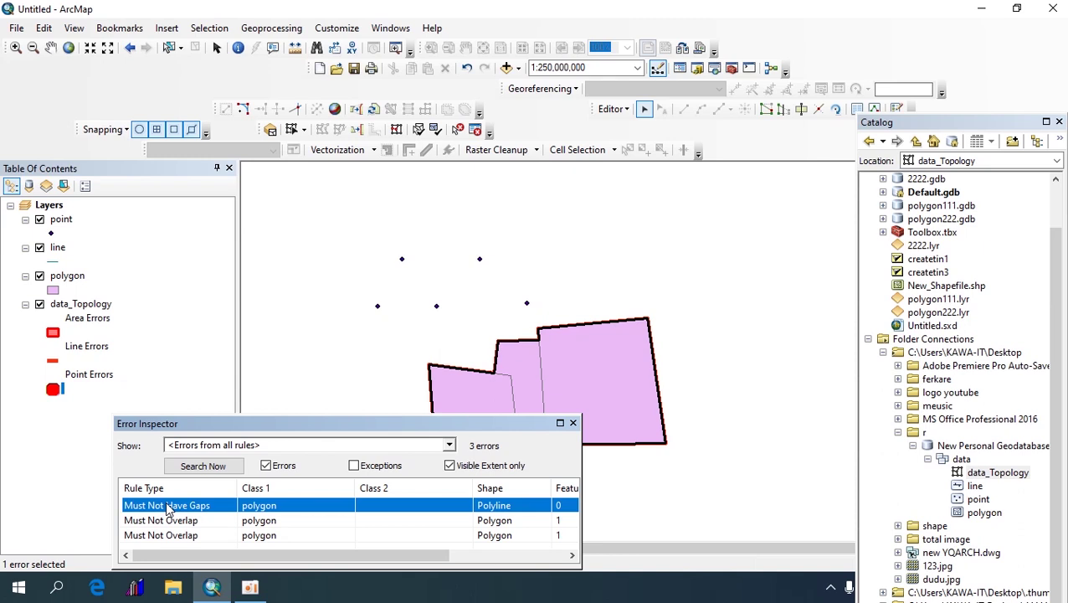
Step: Fix the Must Not Overlap error between the middle and largest polygons by merging the overlap into feature 39693518.454857 (polygon)
drag(626, 279, 597, 157)
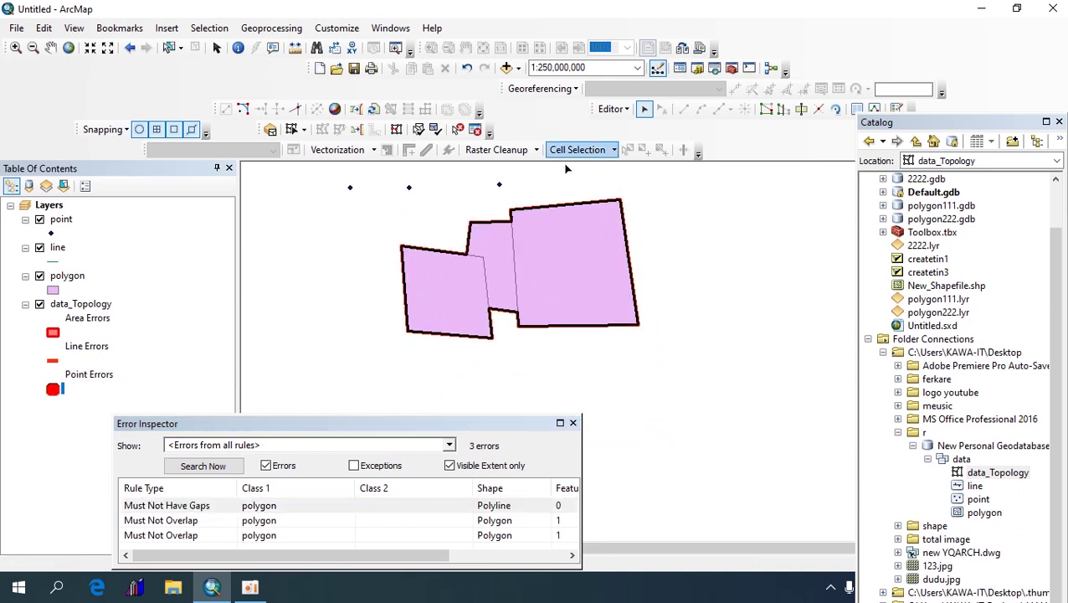
click(185, 525)
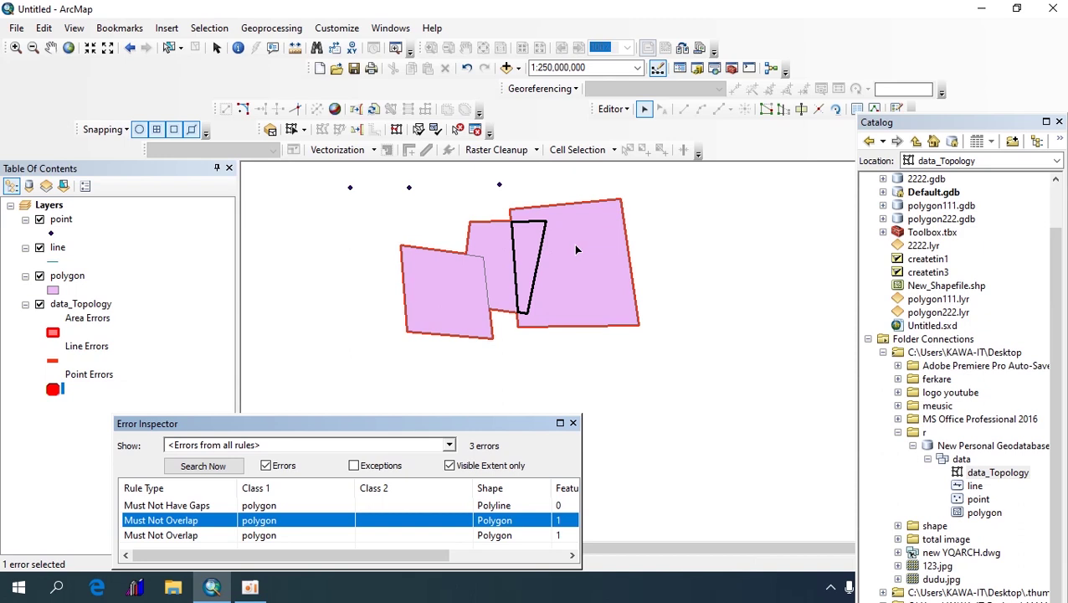
right_click(171, 522)
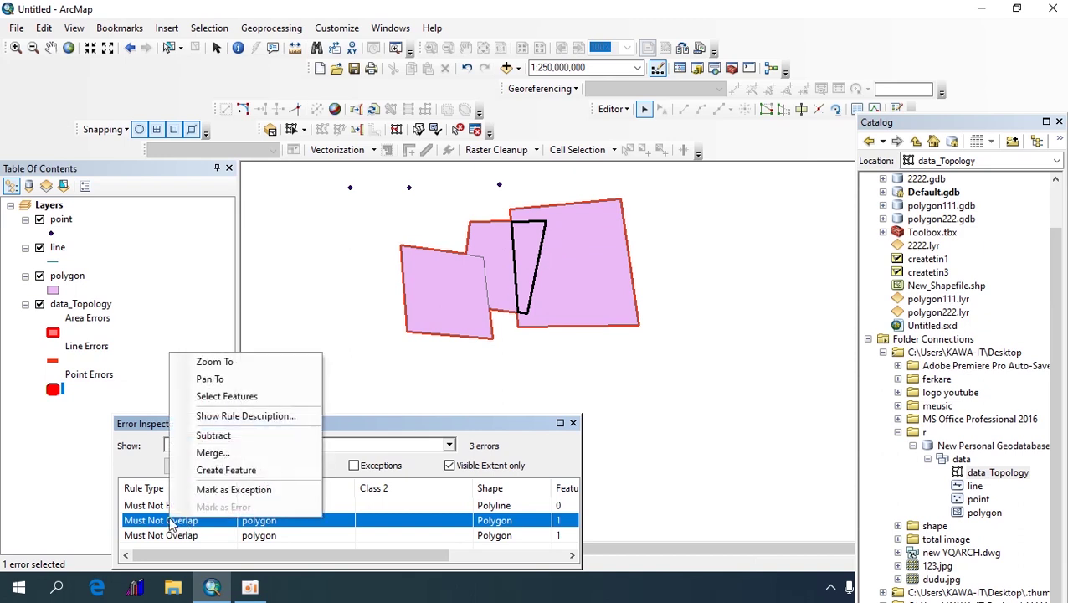
click(184, 454)
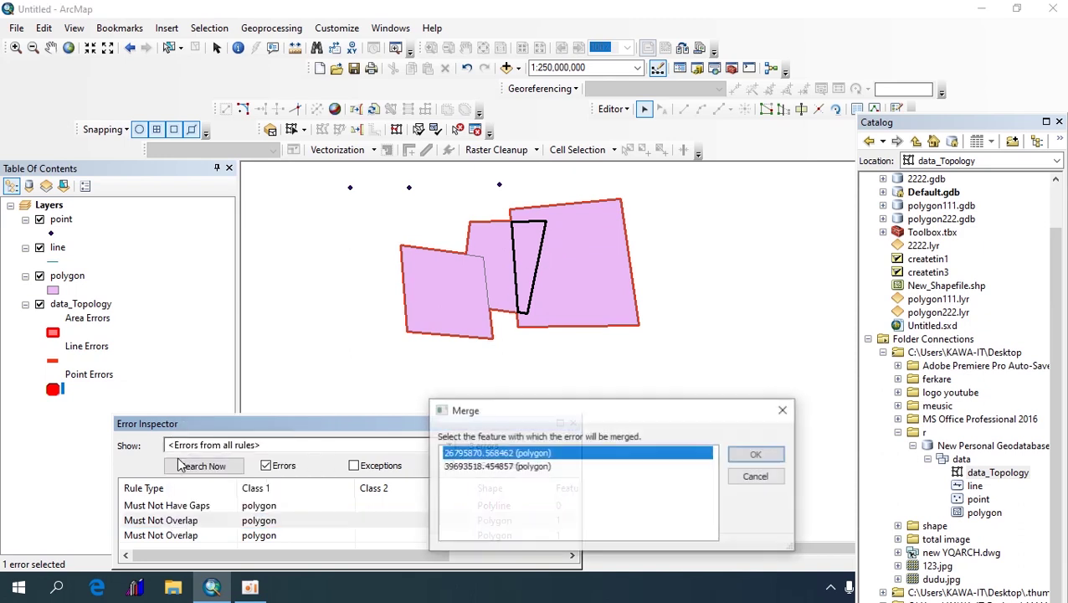
click(509, 465)
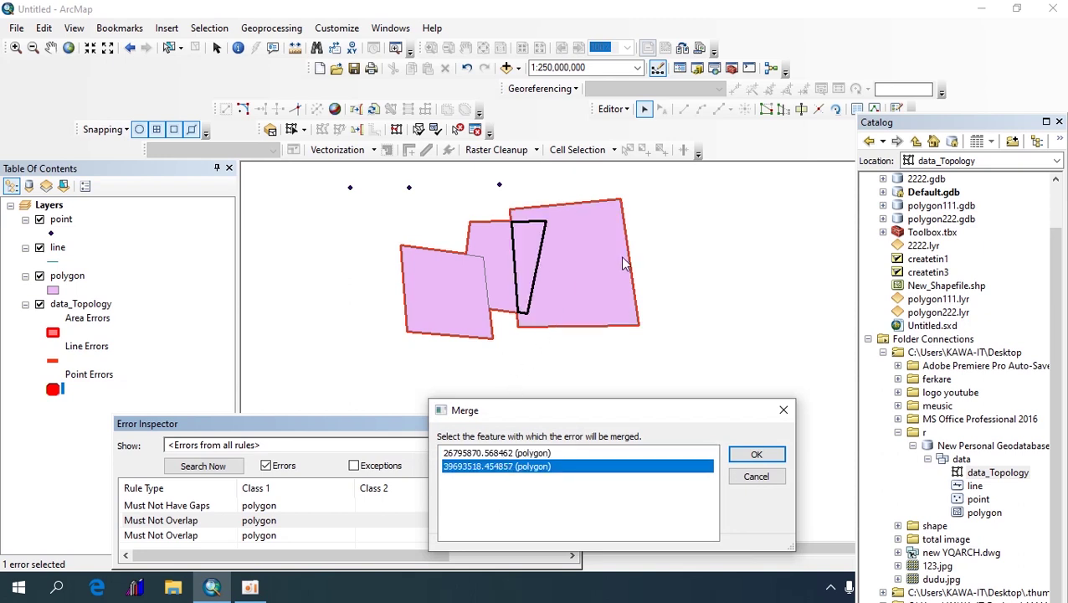
click(509, 467)
click(496, 453)
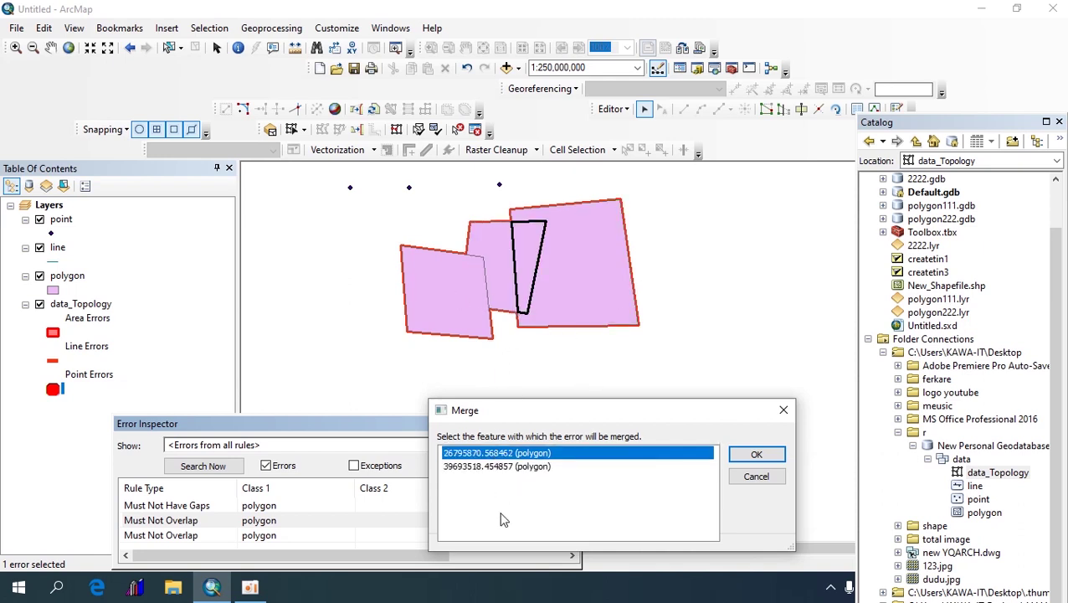
click(501, 466)
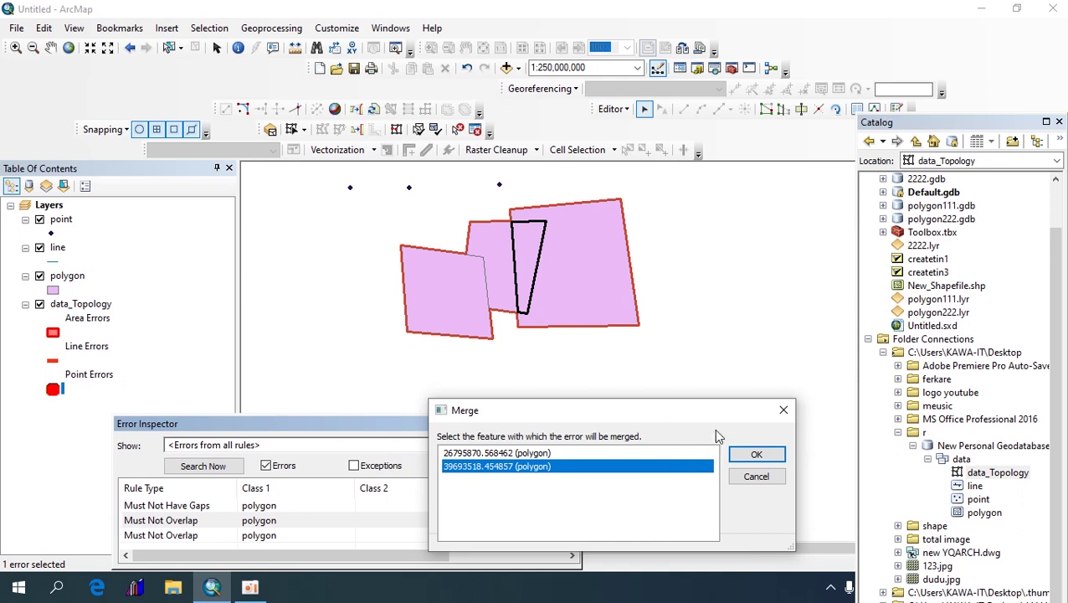
click(772, 452)
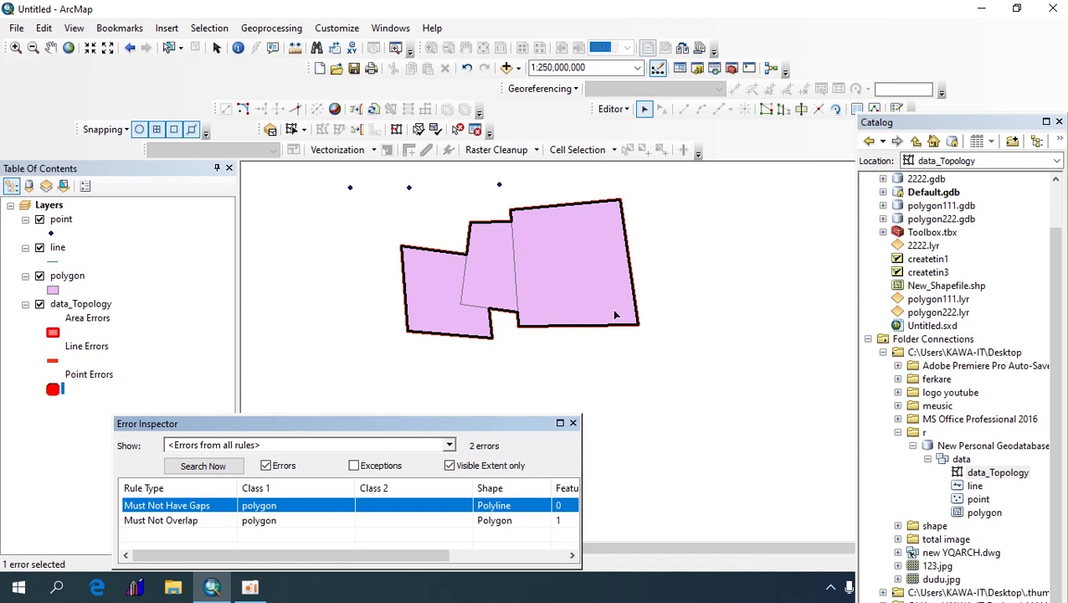
Step: Fix the Must Not Overlap error between the smallest-looking left and middle polygons by merging the overlap into feature 28001042.981003 (polygon)
click(182, 523)
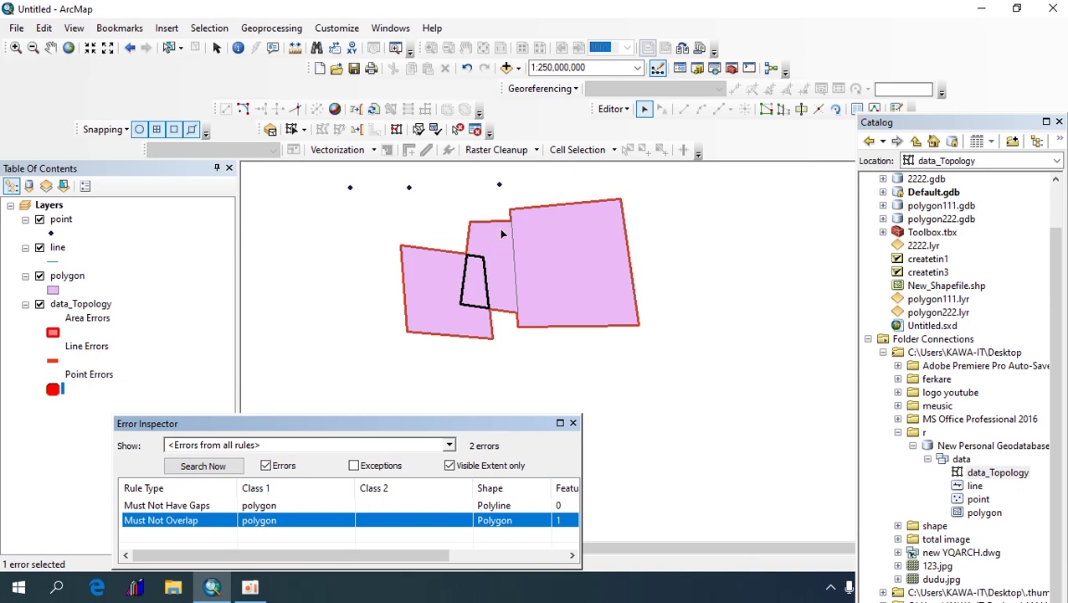
right_click(203, 510)
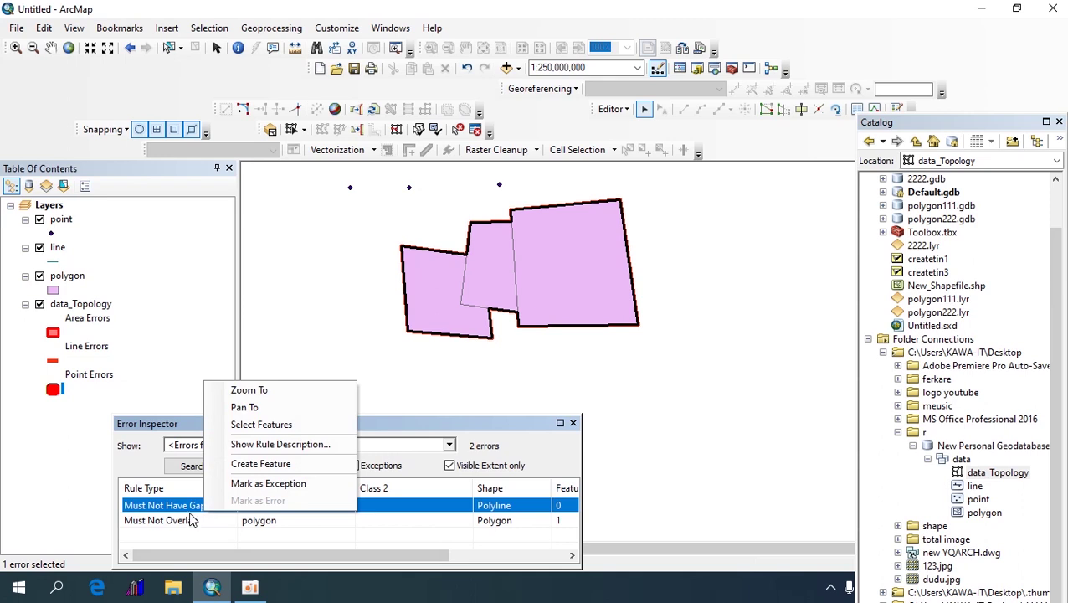
click(174, 521)
right_click(173, 521)
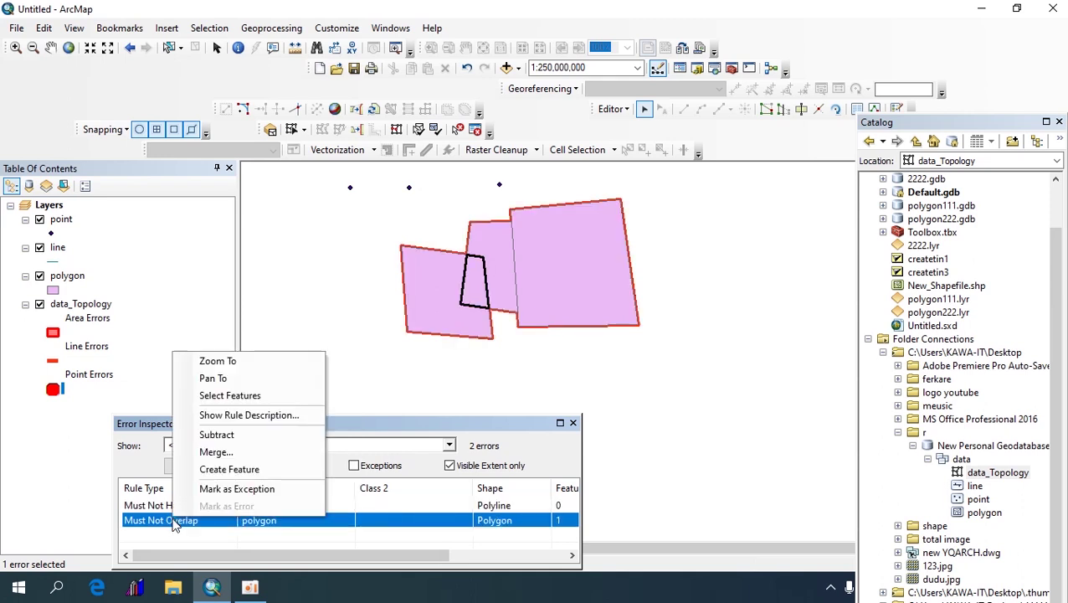
click(213, 452)
click(527, 467)
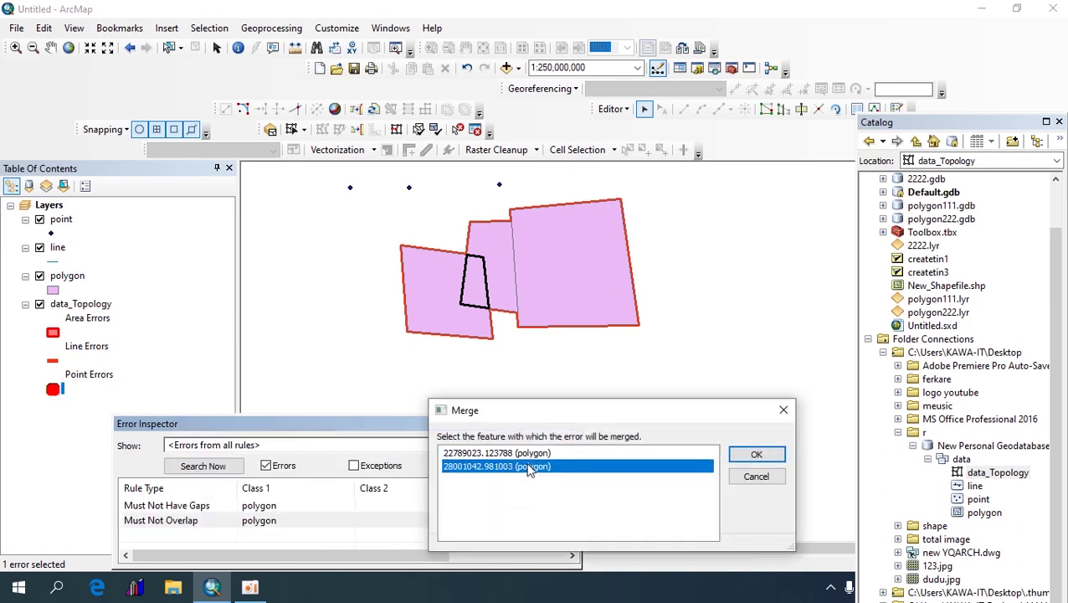
click(502, 473)
click(502, 473)
click(747, 452)
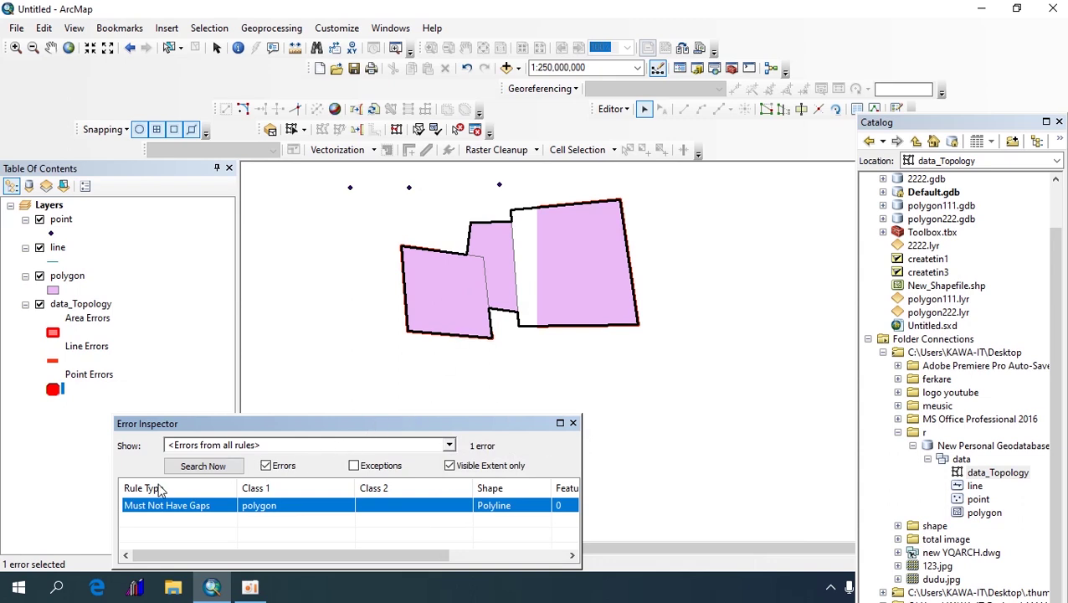
Step: Mark the Must Not Have Gaps error around the outer boundary of the polygons as an exception
click(303, 306)
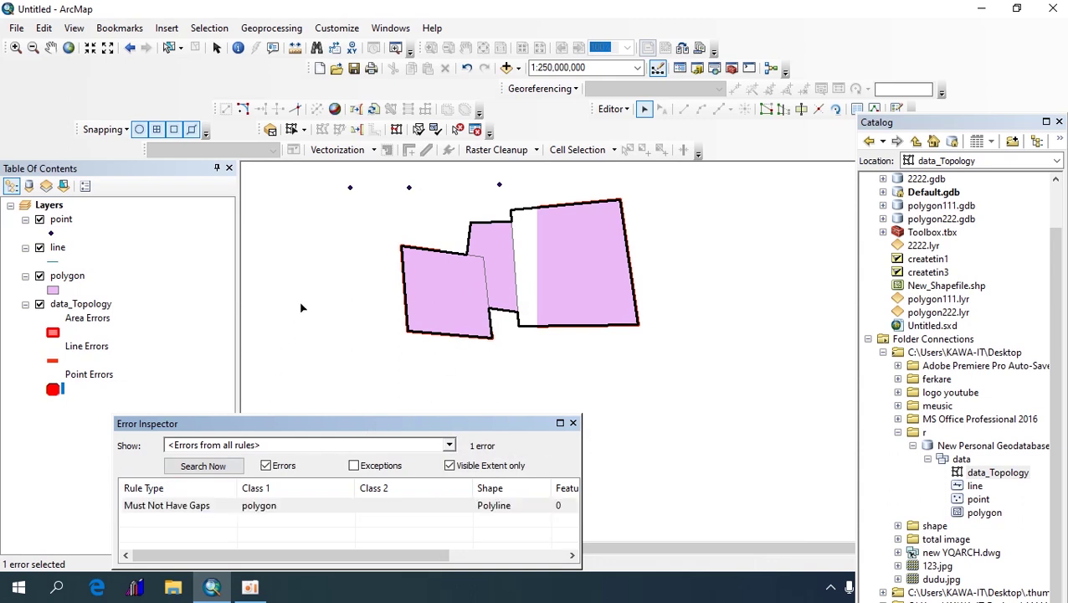
click(180, 508)
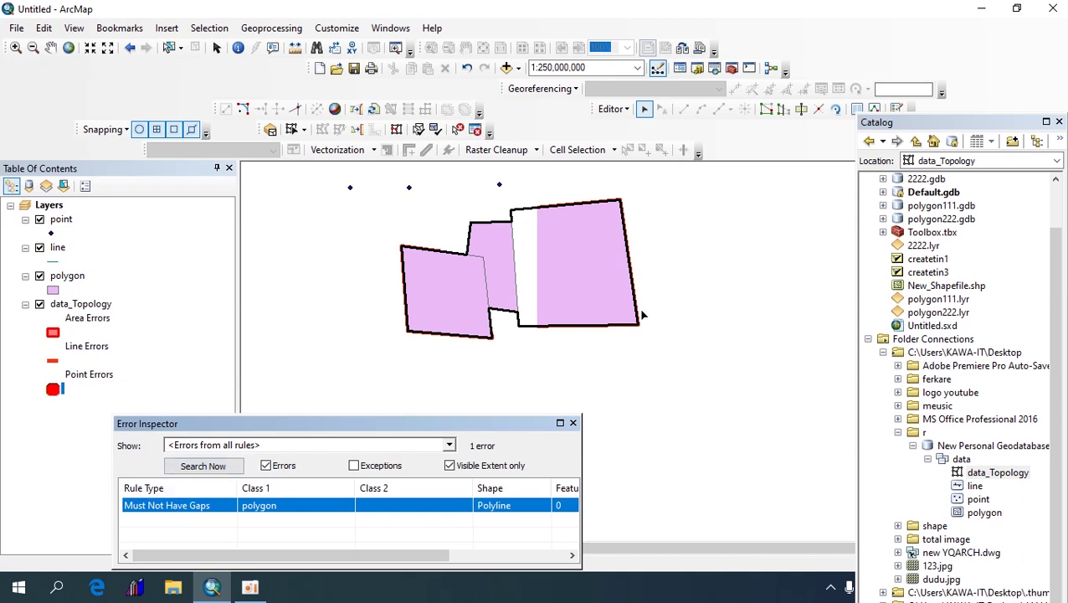
click(749, 286)
scroll(673, 337, up, 1)
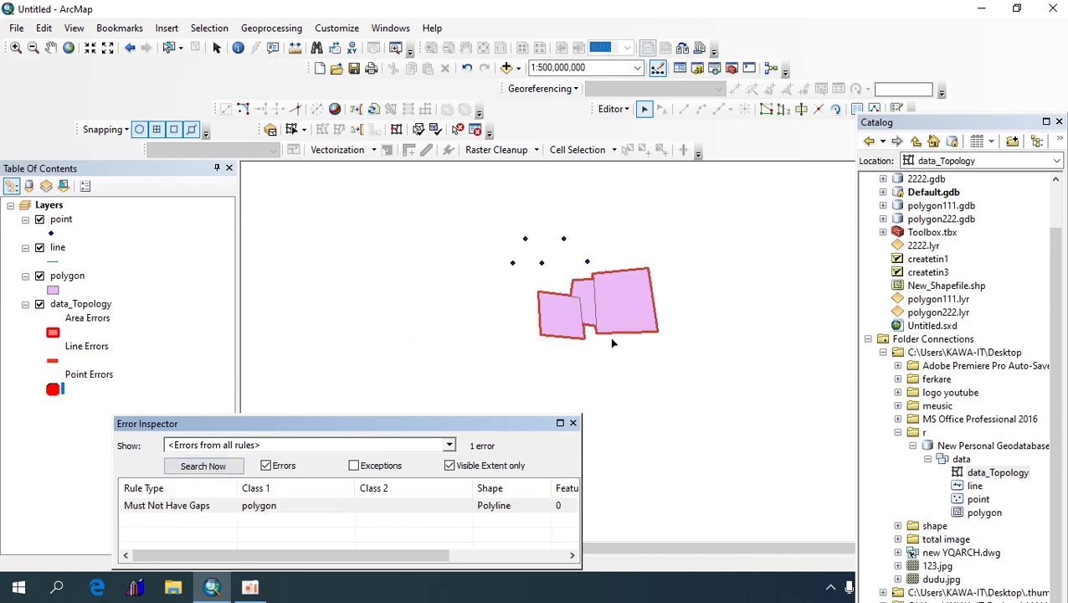
right_click(172, 500)
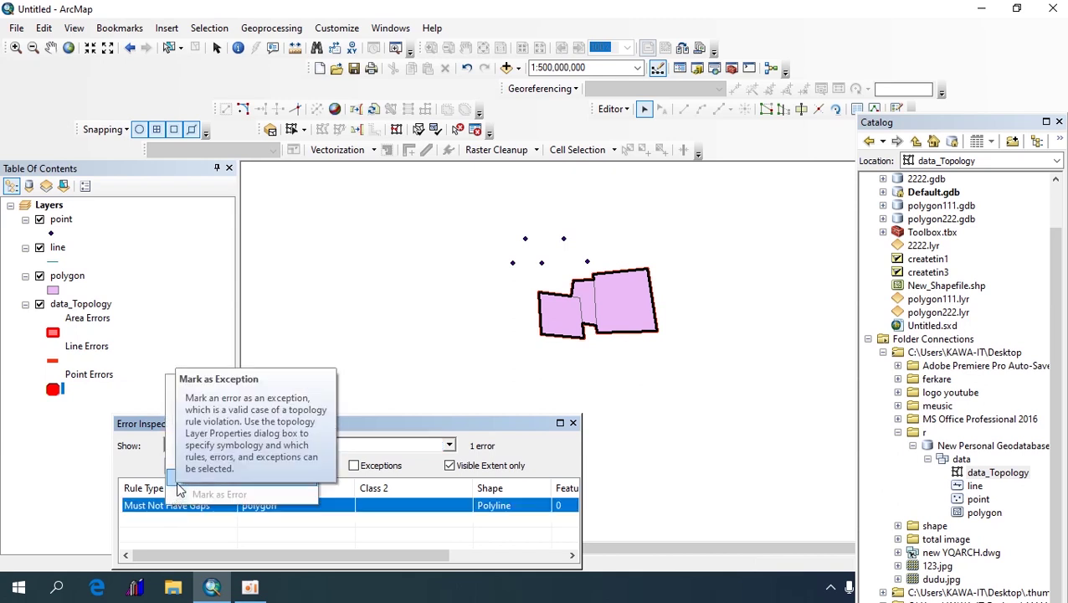
click(185, 479)
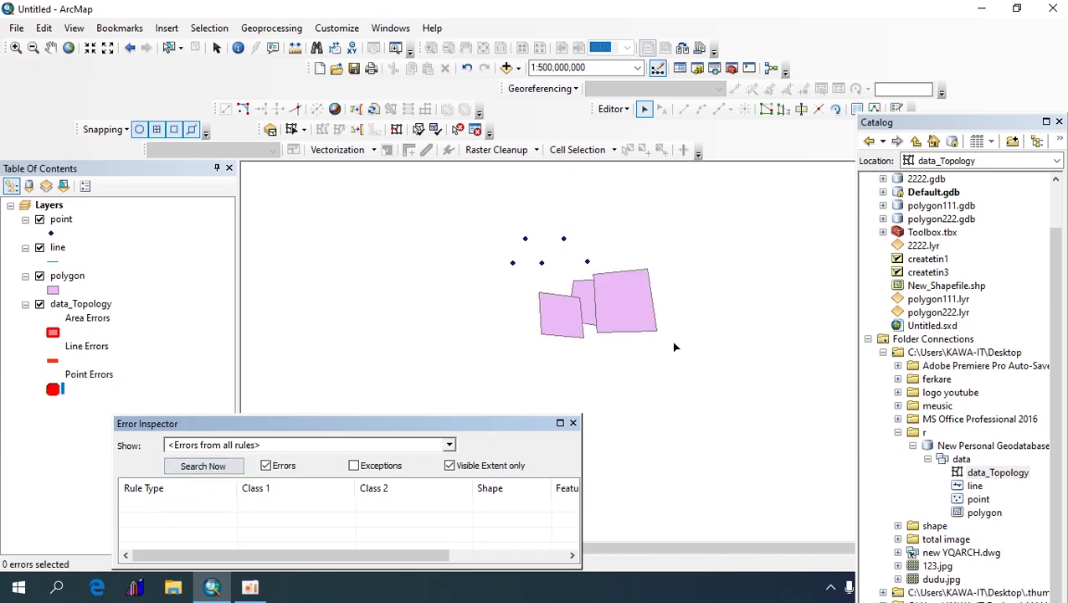
Step: Check the corrected polygons on the map and close the Error Inspector
scroll(669, 319, up, 2)
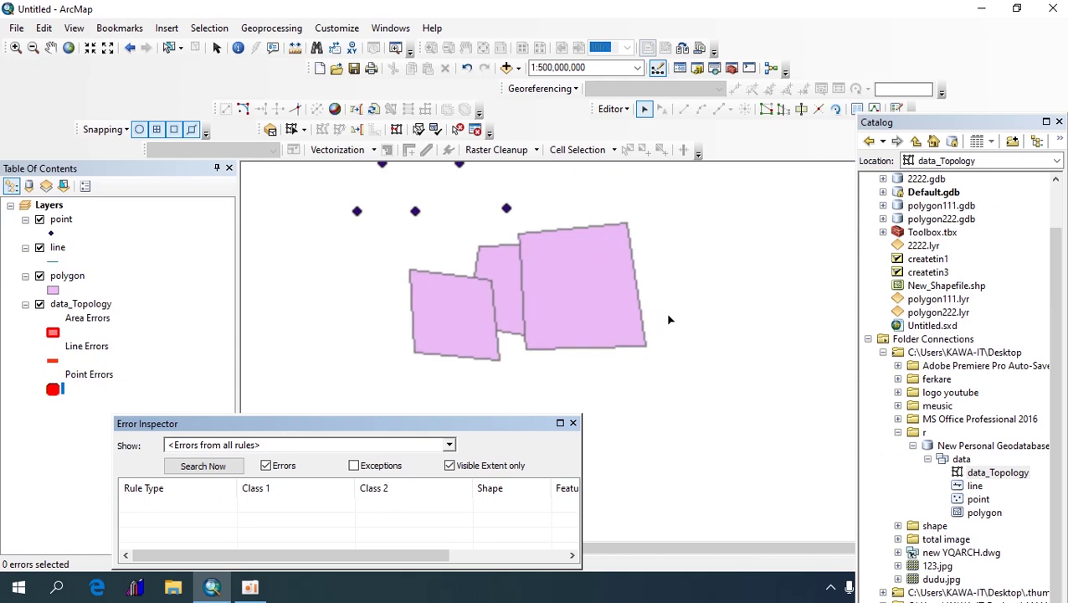
scroll(669, 319, down, 1)
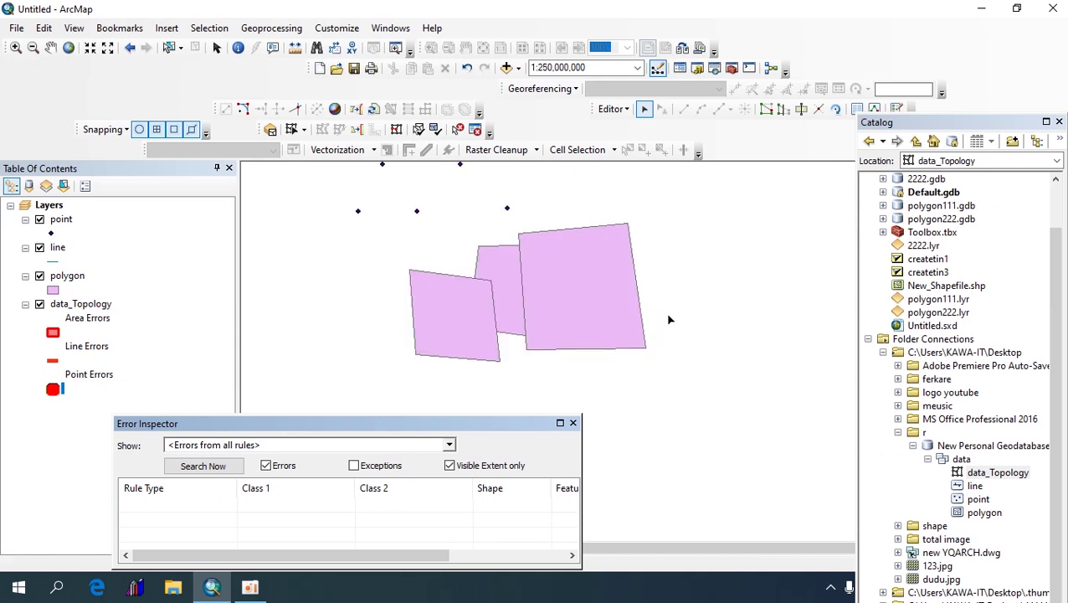
click(573, 423)
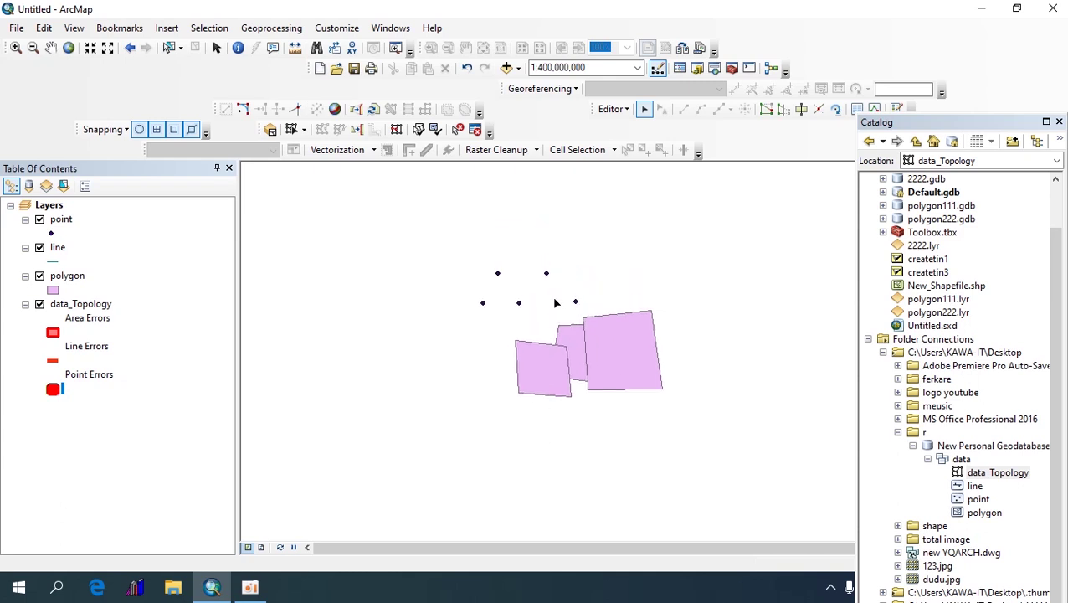
scroll(552, 303, down, 2)
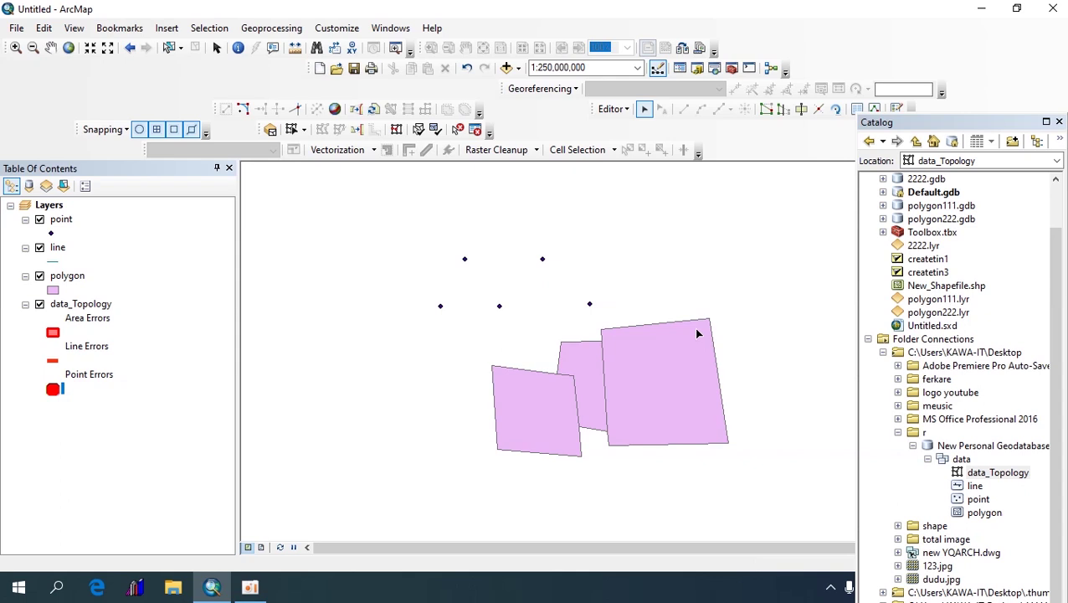
scroll(694, 333, up, 2)
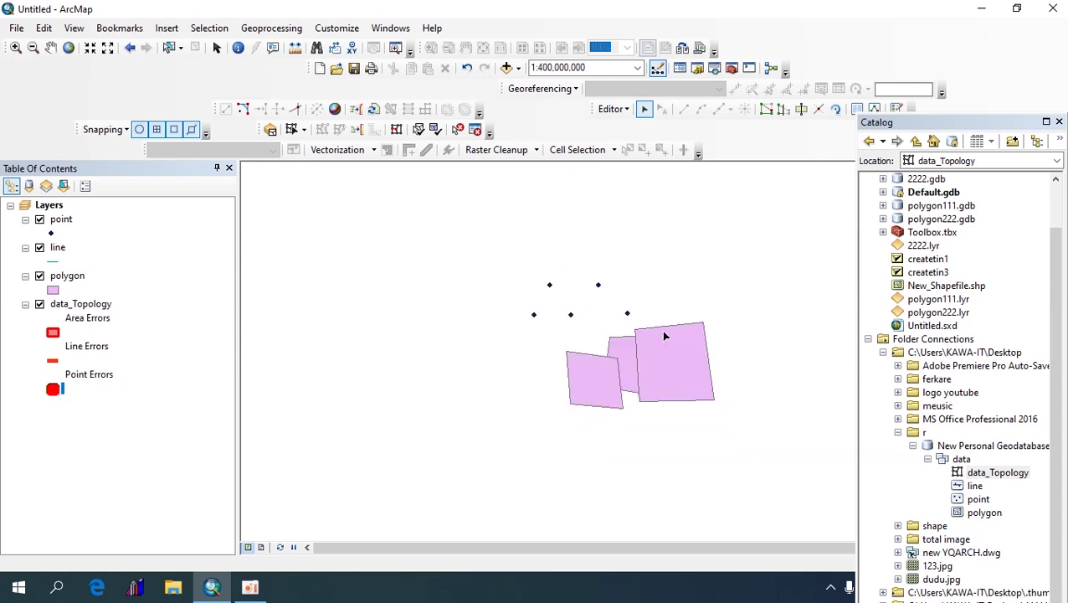
drag(756, 343, 713, 292)
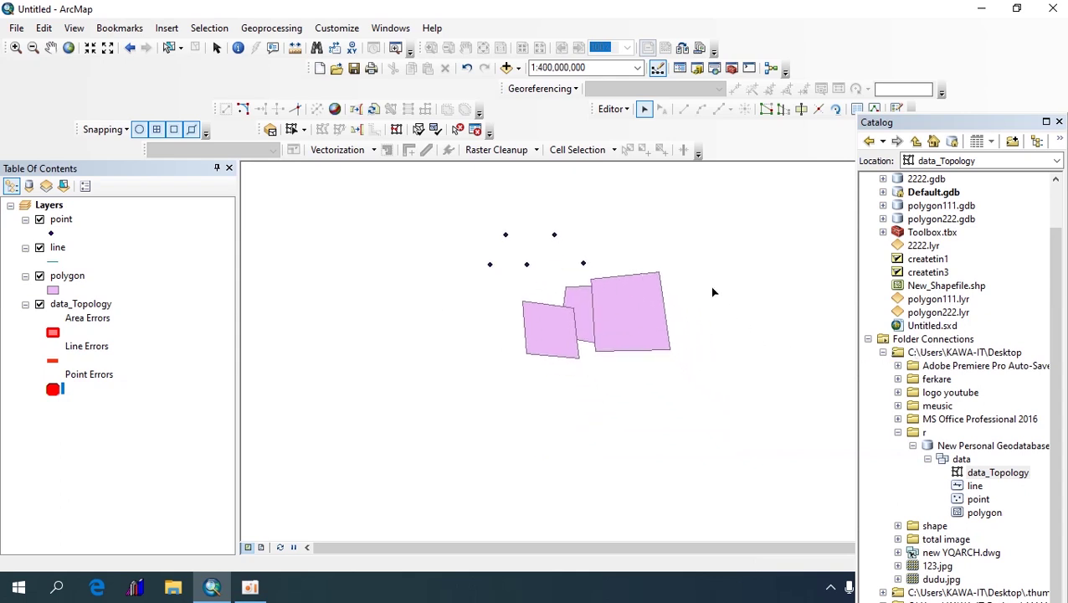
click(249, 586)
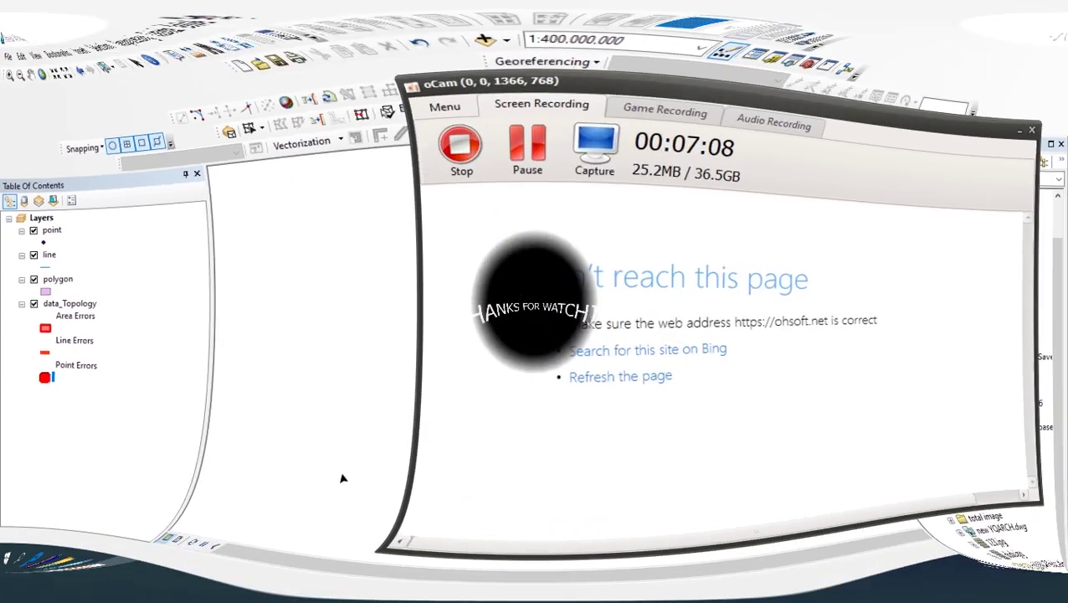